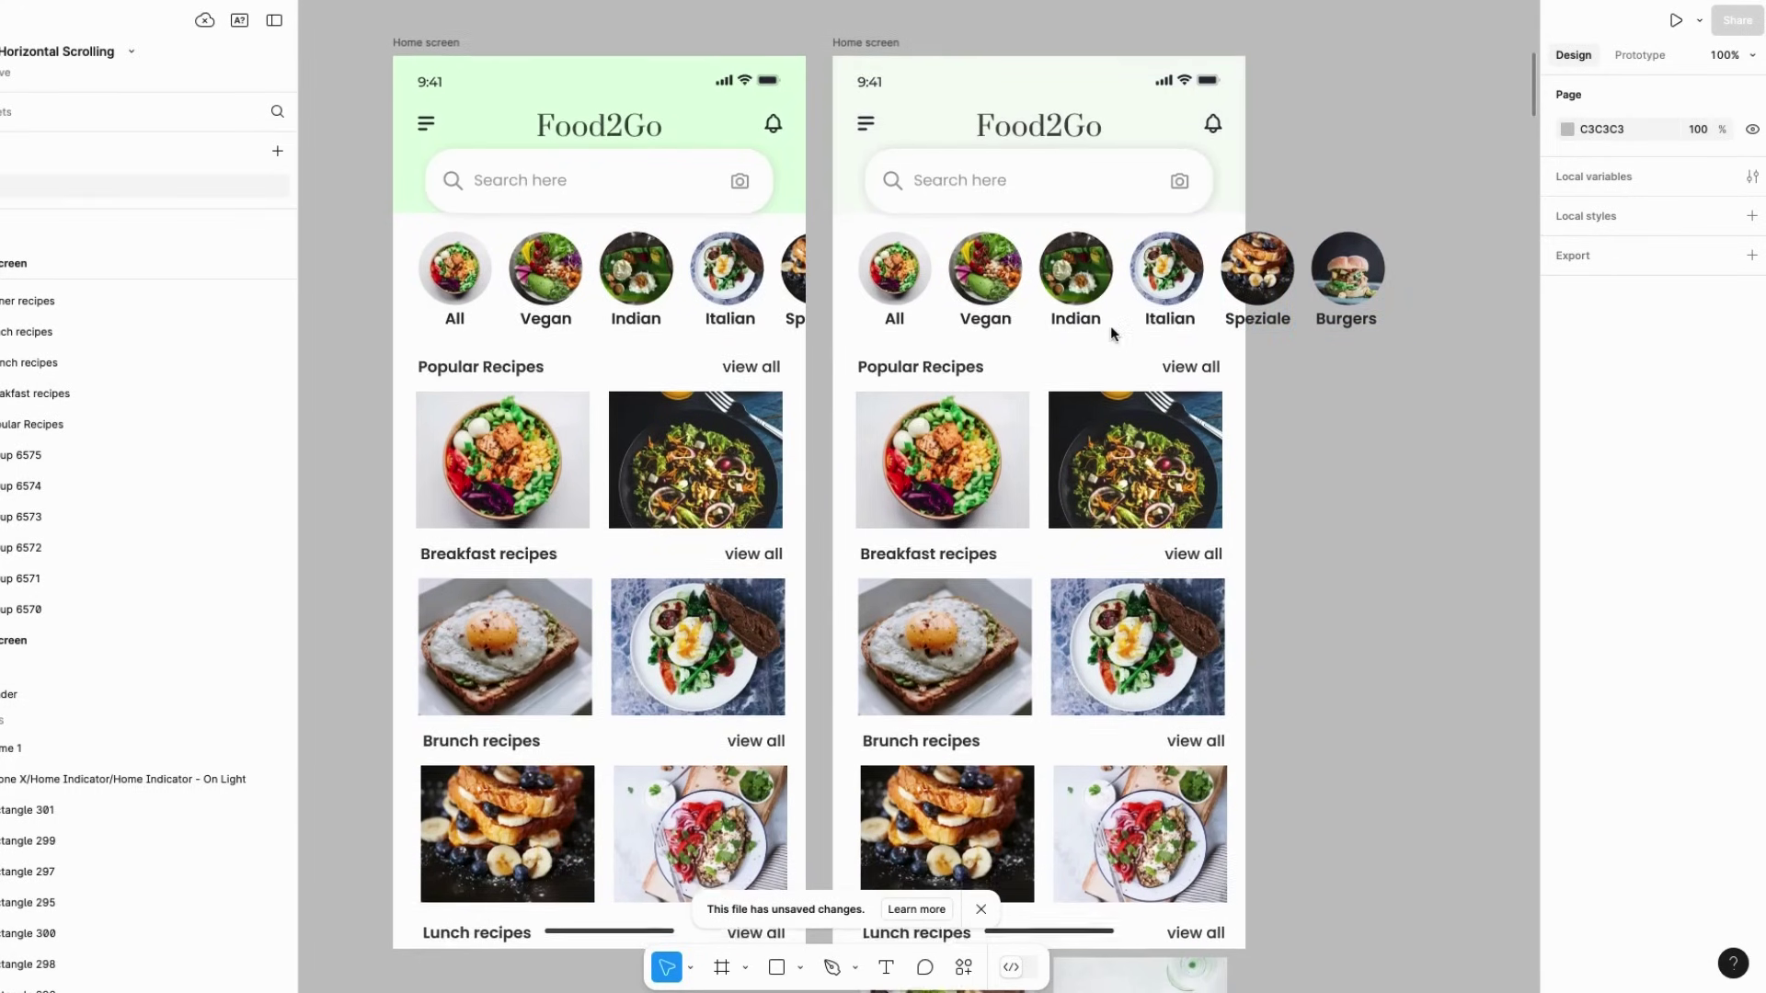
Set the right Home screen frame to clip content that spills outside it
scroll(1113, 333, "down", 10)
scroll(1111, 327, "up", 1)
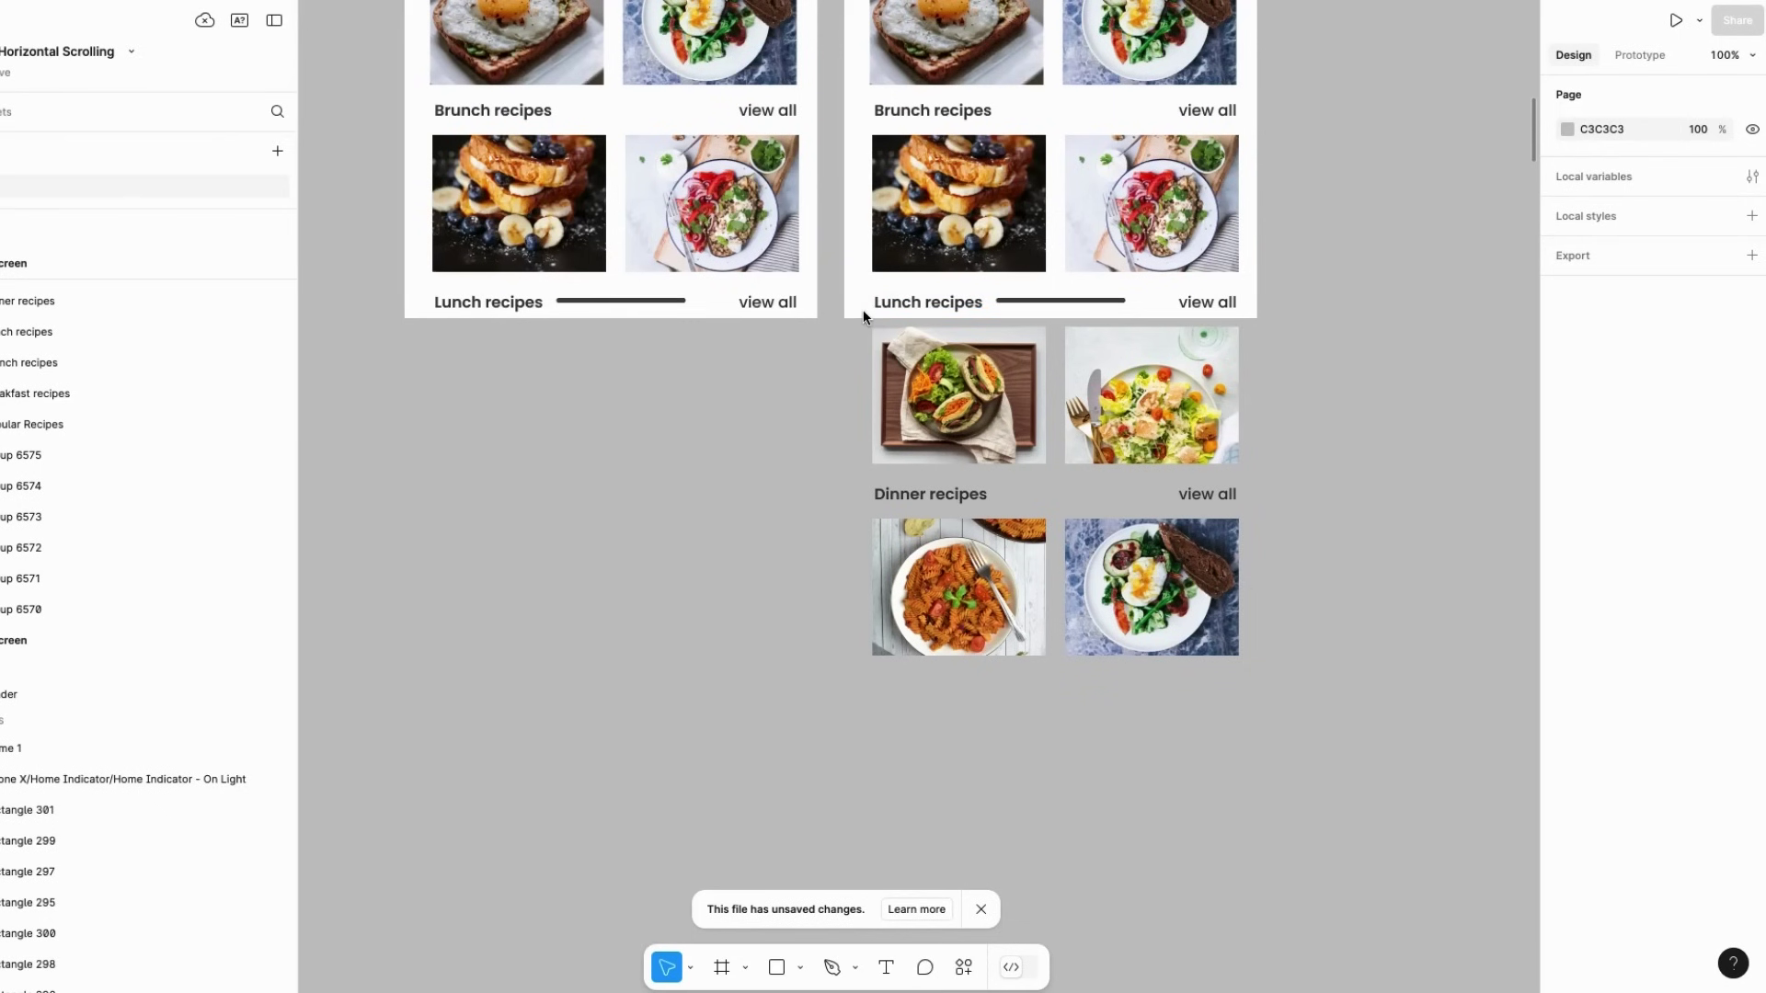
scroll(865, 313, "up", 10)
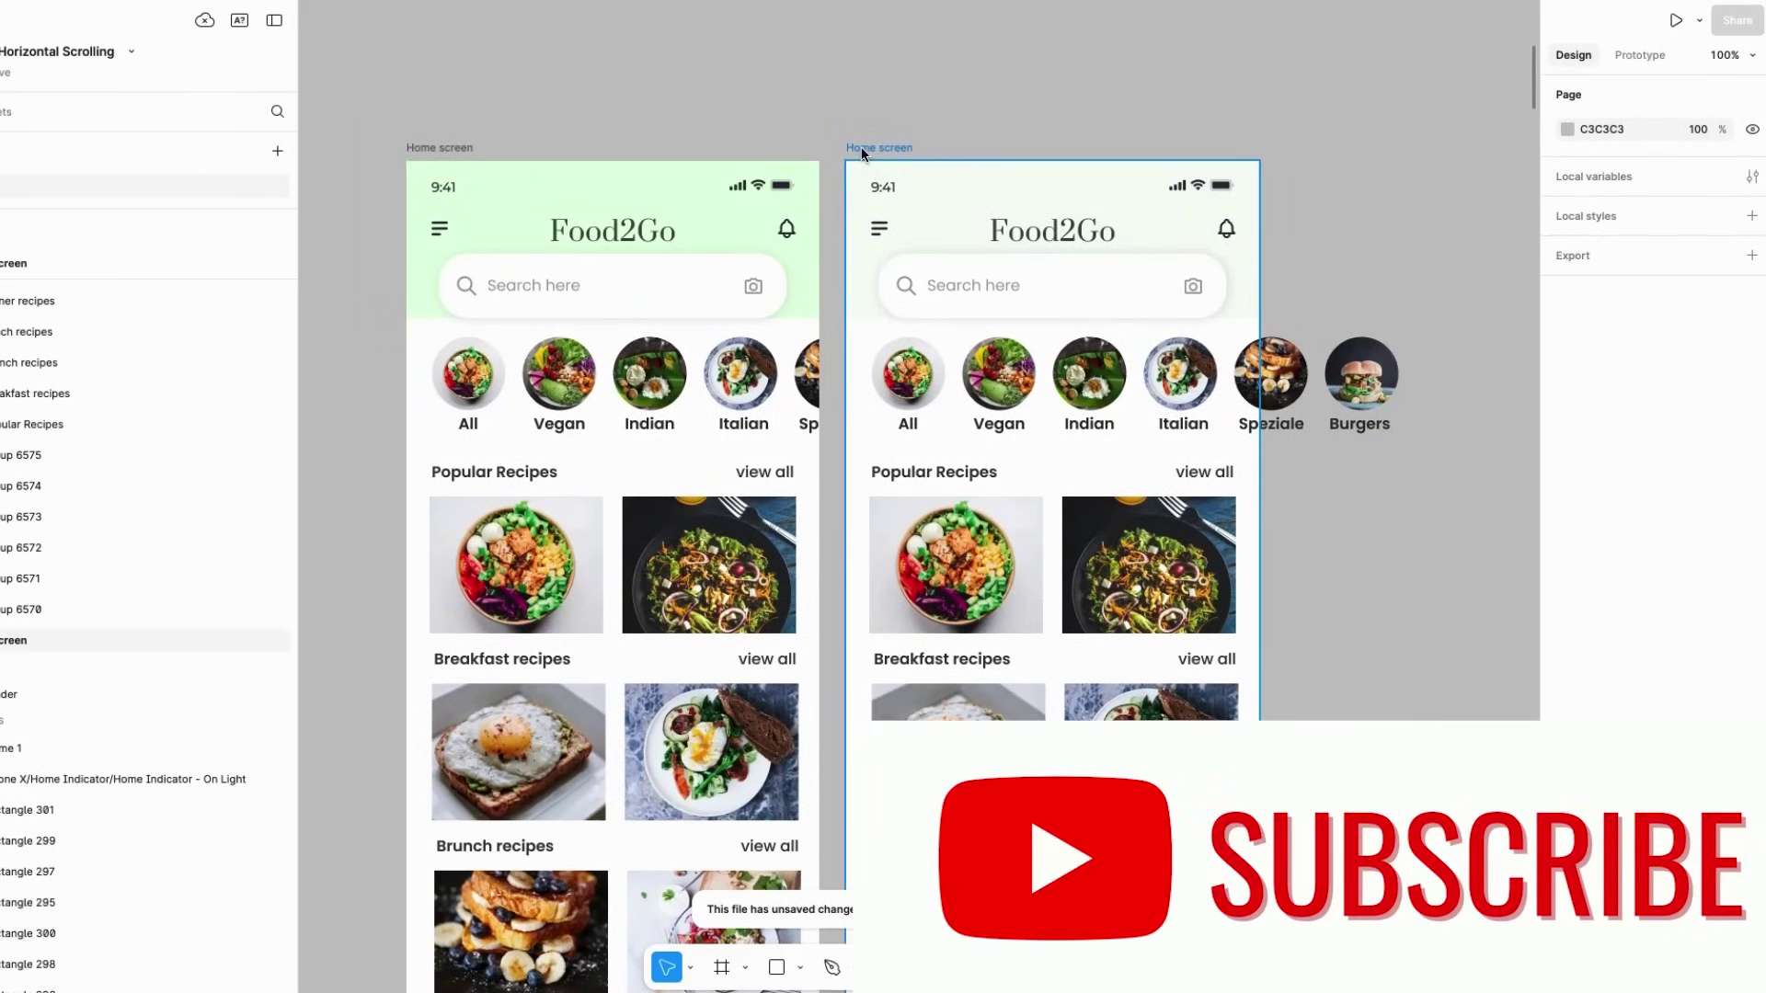
left_click(865, 150)
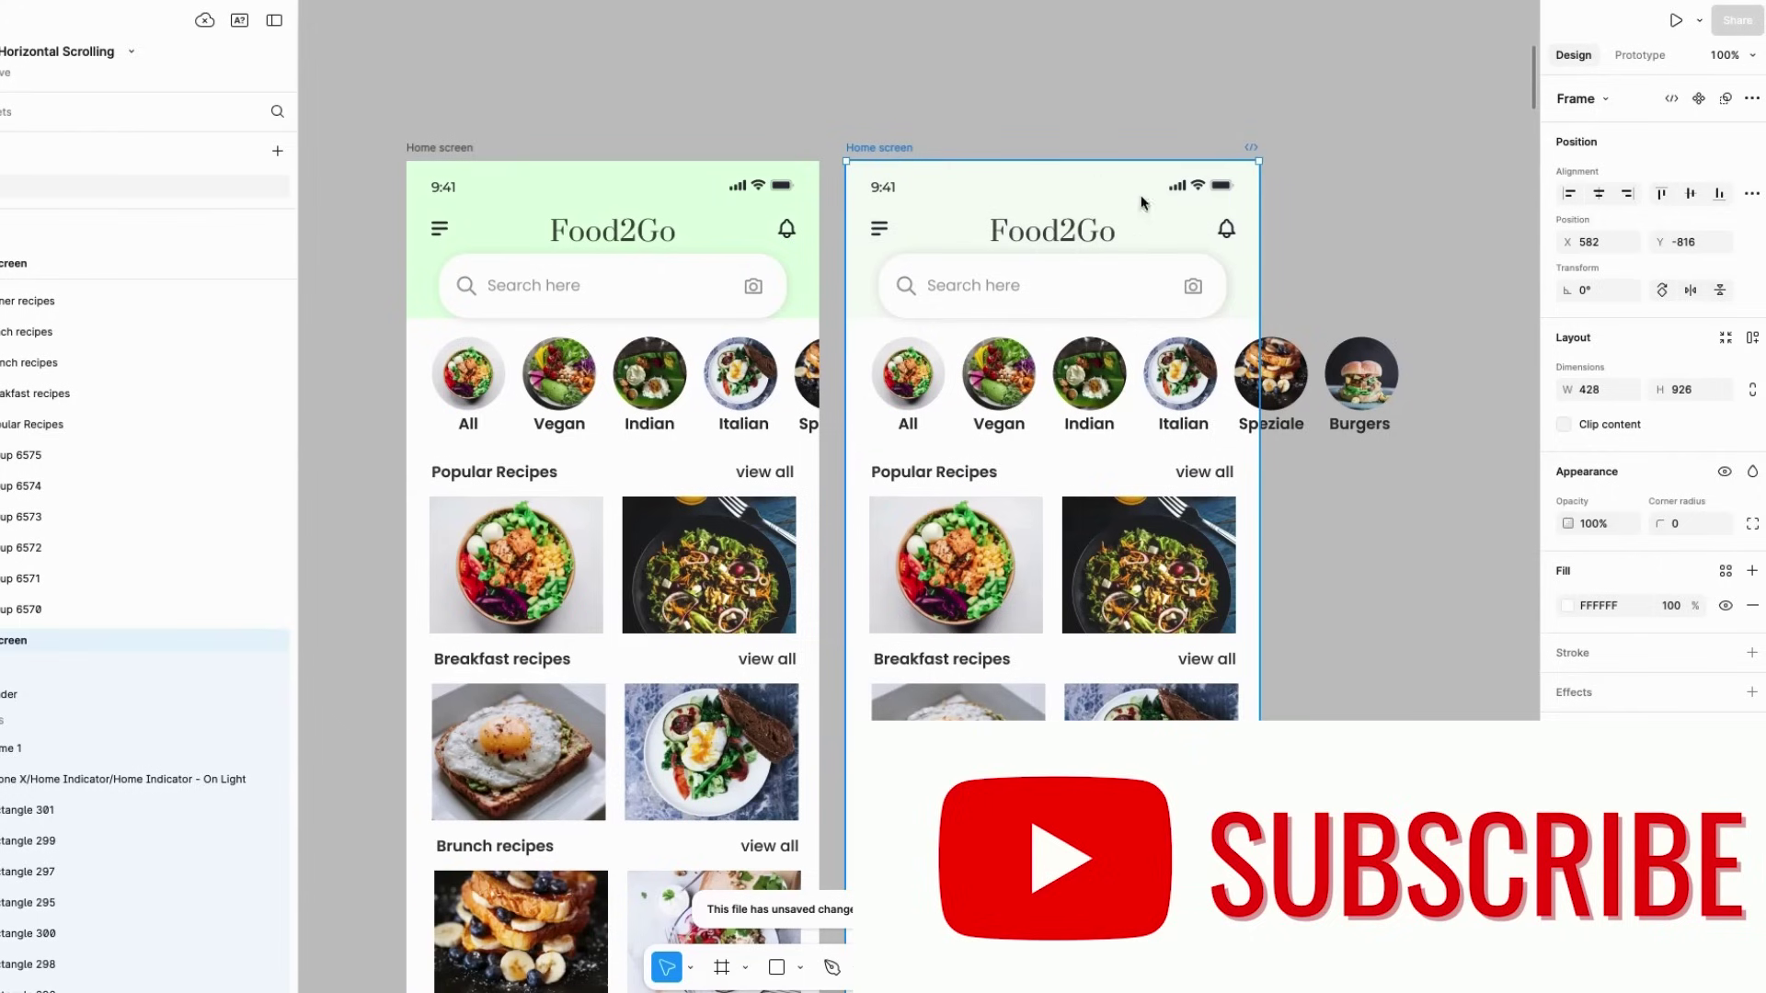
left_click(1564, 426)
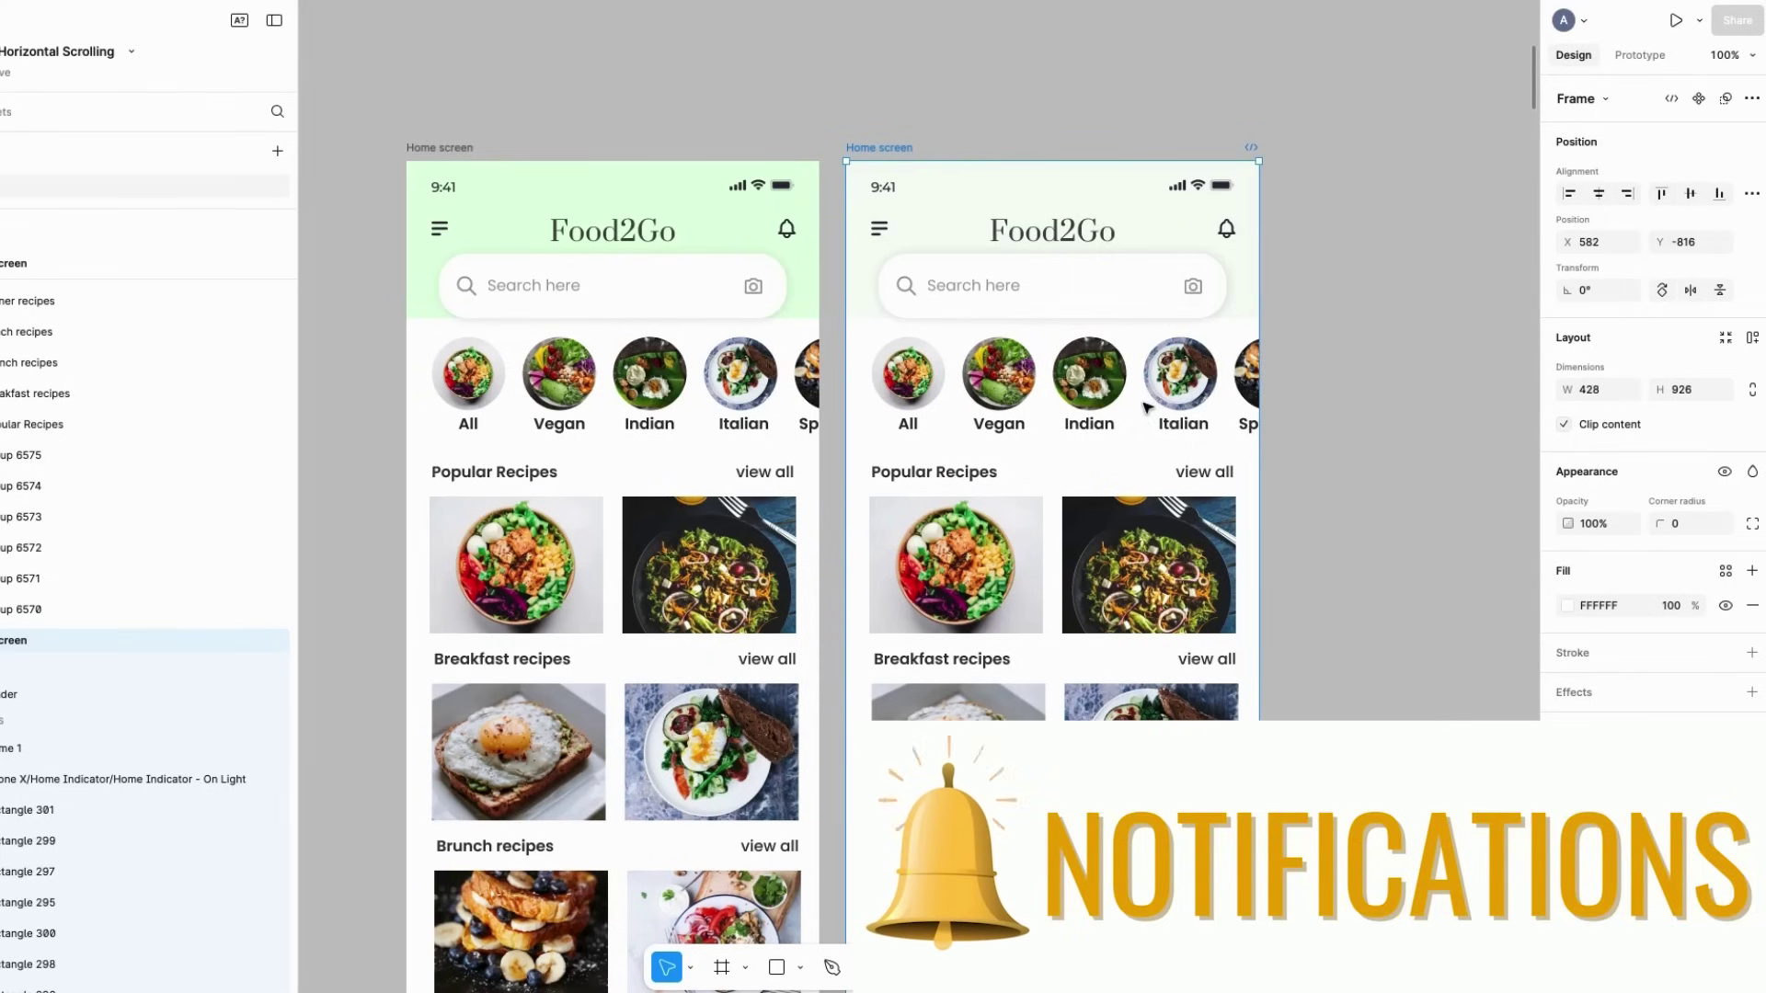
left_click(1413, 469)
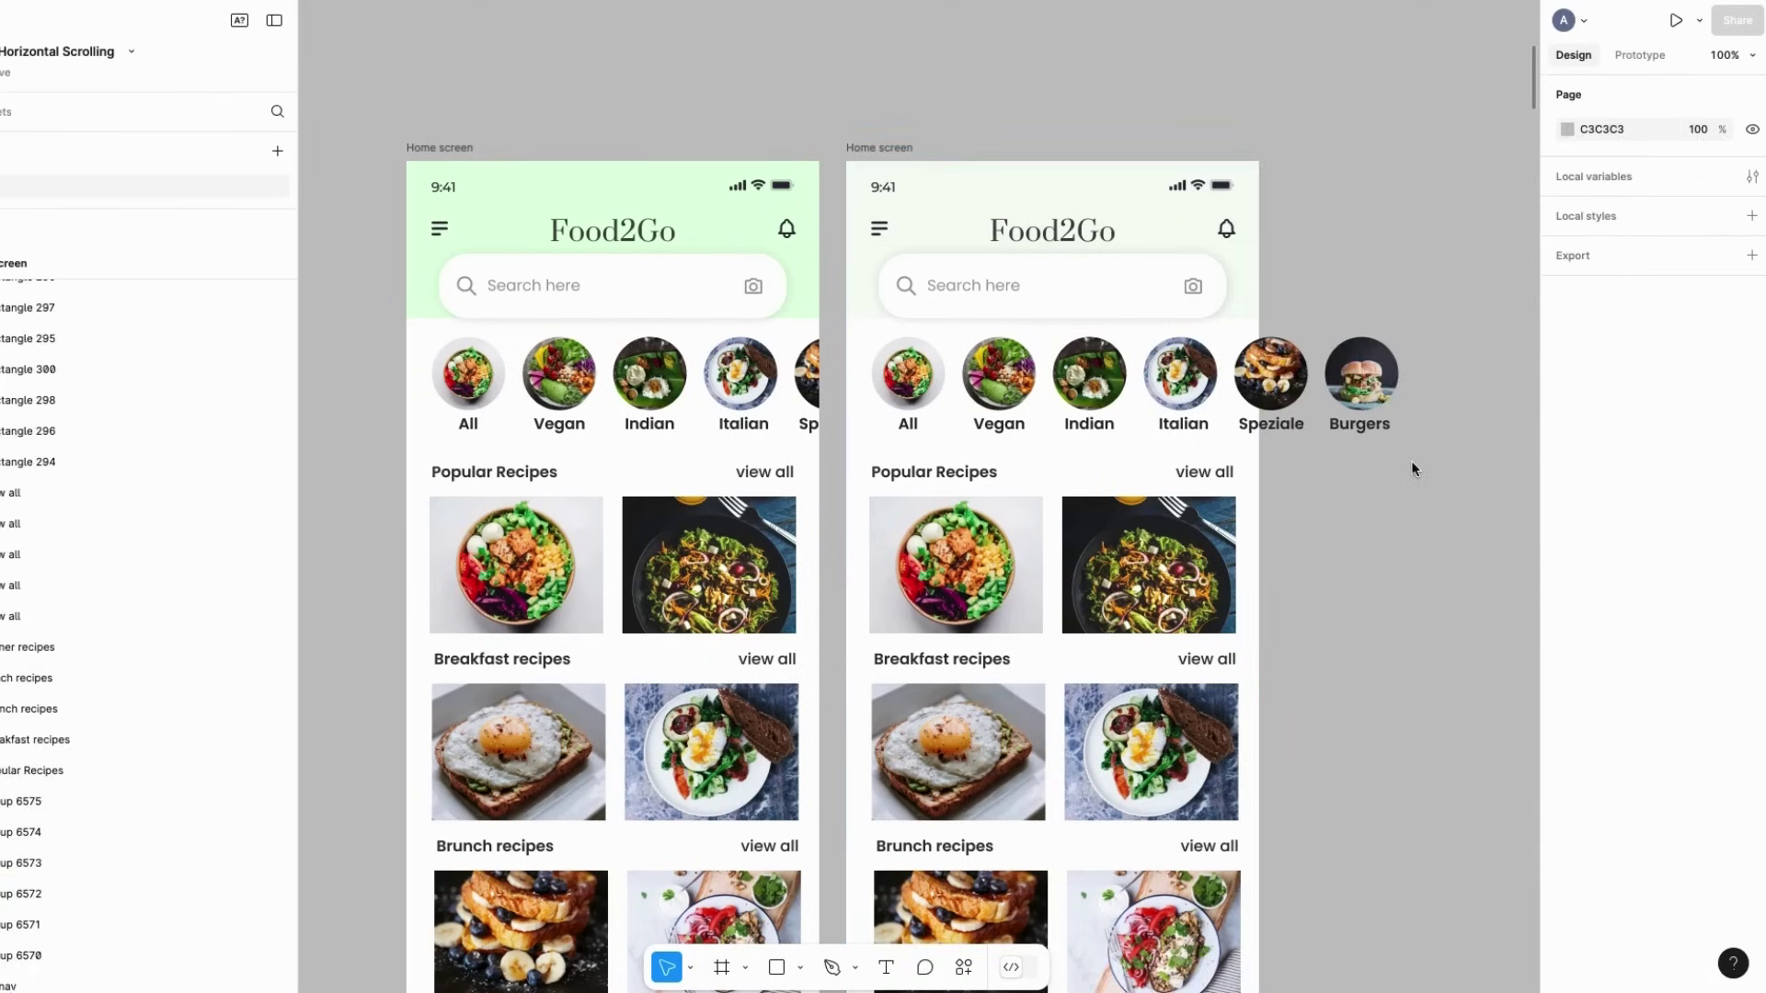
Wrap the six categories, All through Burgers, in a new frame, Frame 575
left_click(919, 378)
left_click(999, 391, "shift")
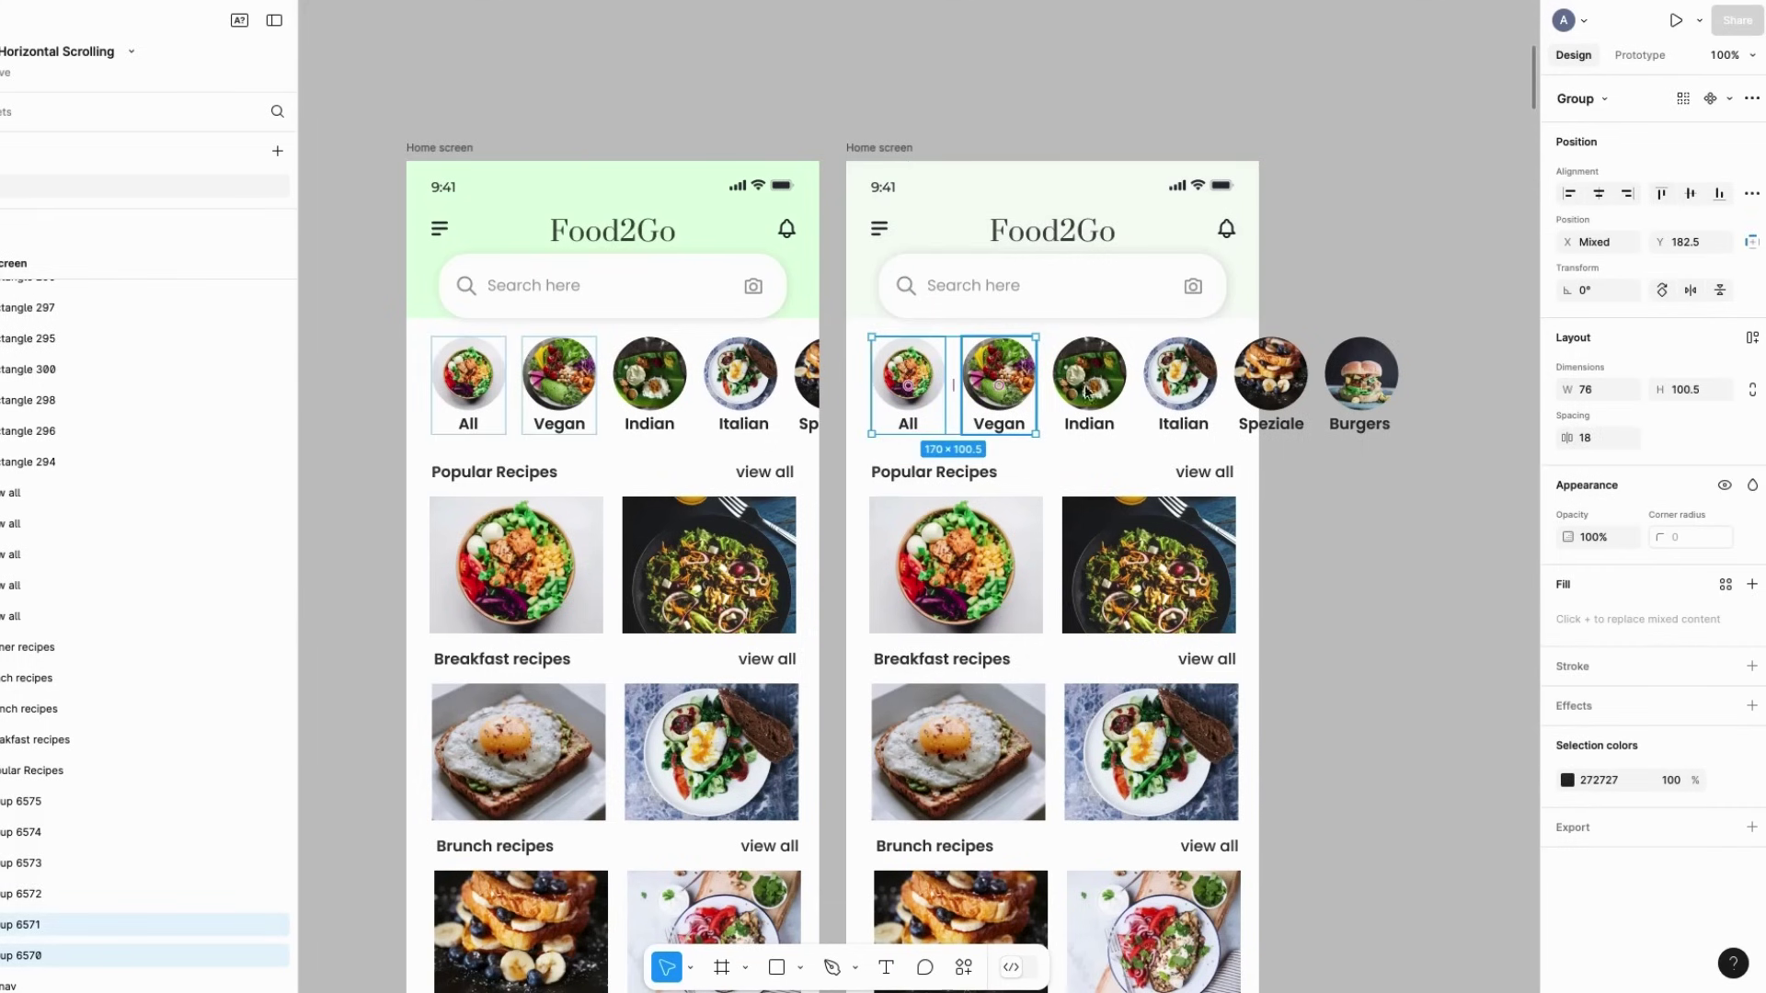
left_click(1099, 395, "shift")
left_click(1180, 377, "shift")
left_click(1270, 377, "shift")
left_click(1360, 387, "shift")
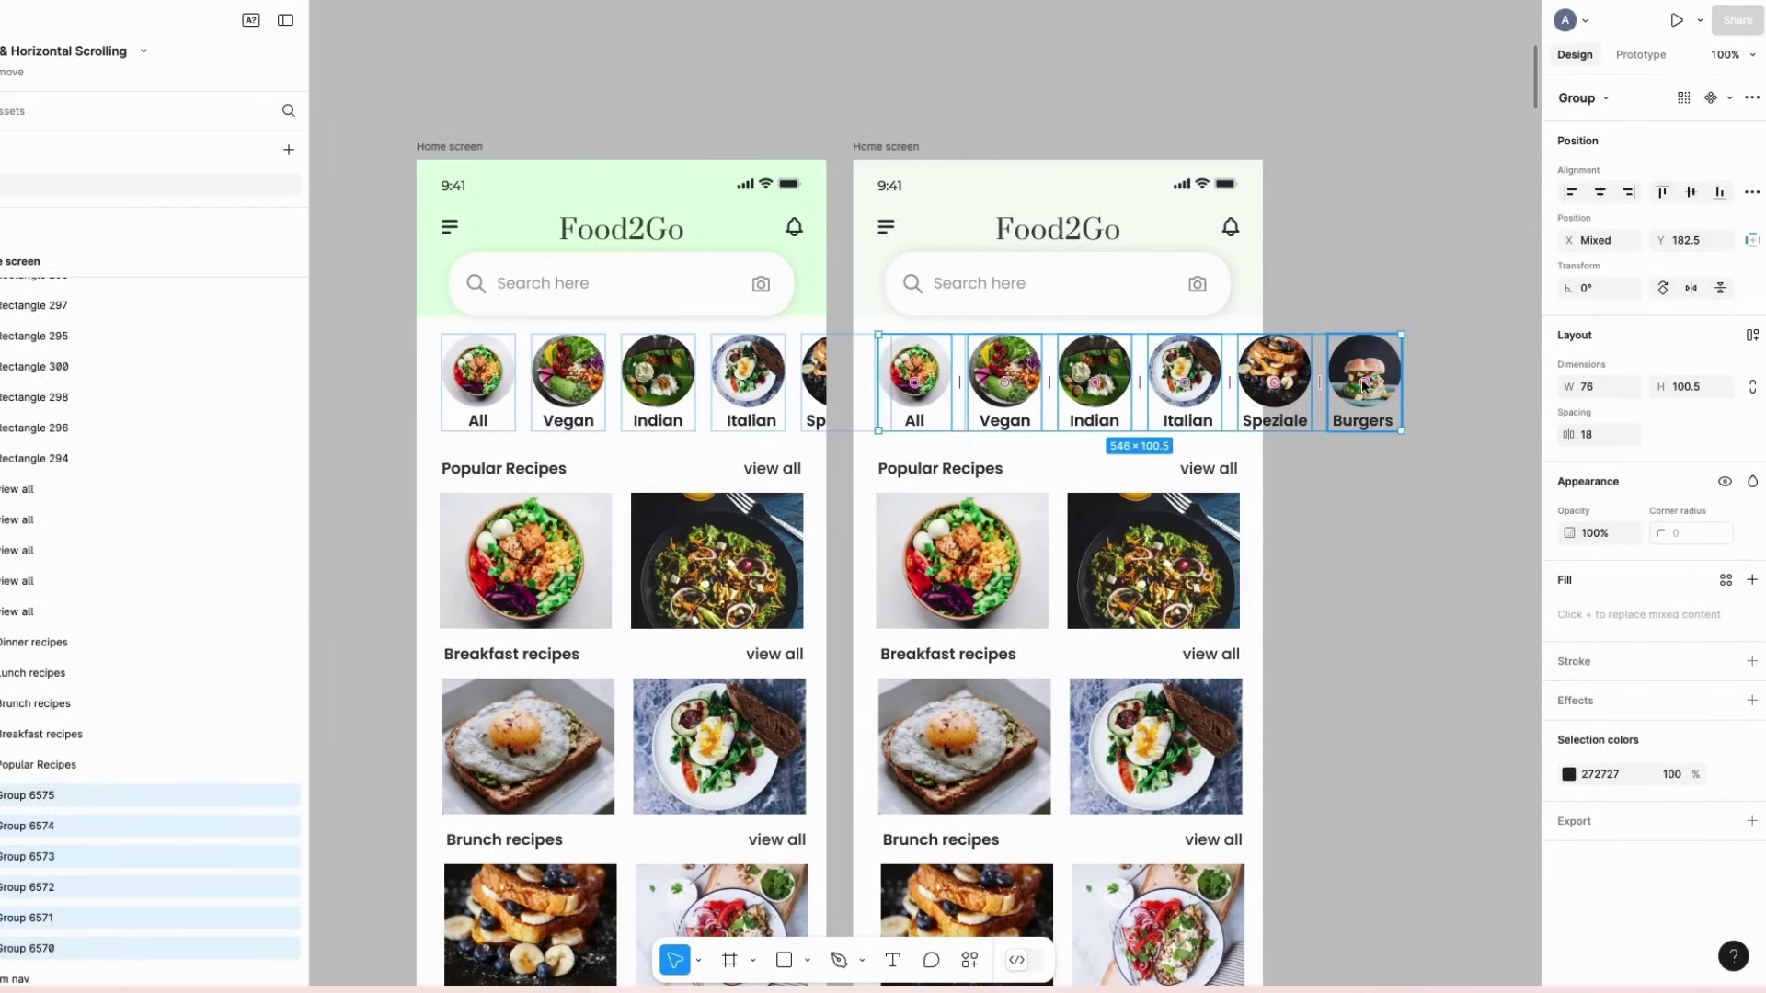
right_click(1362, 386)
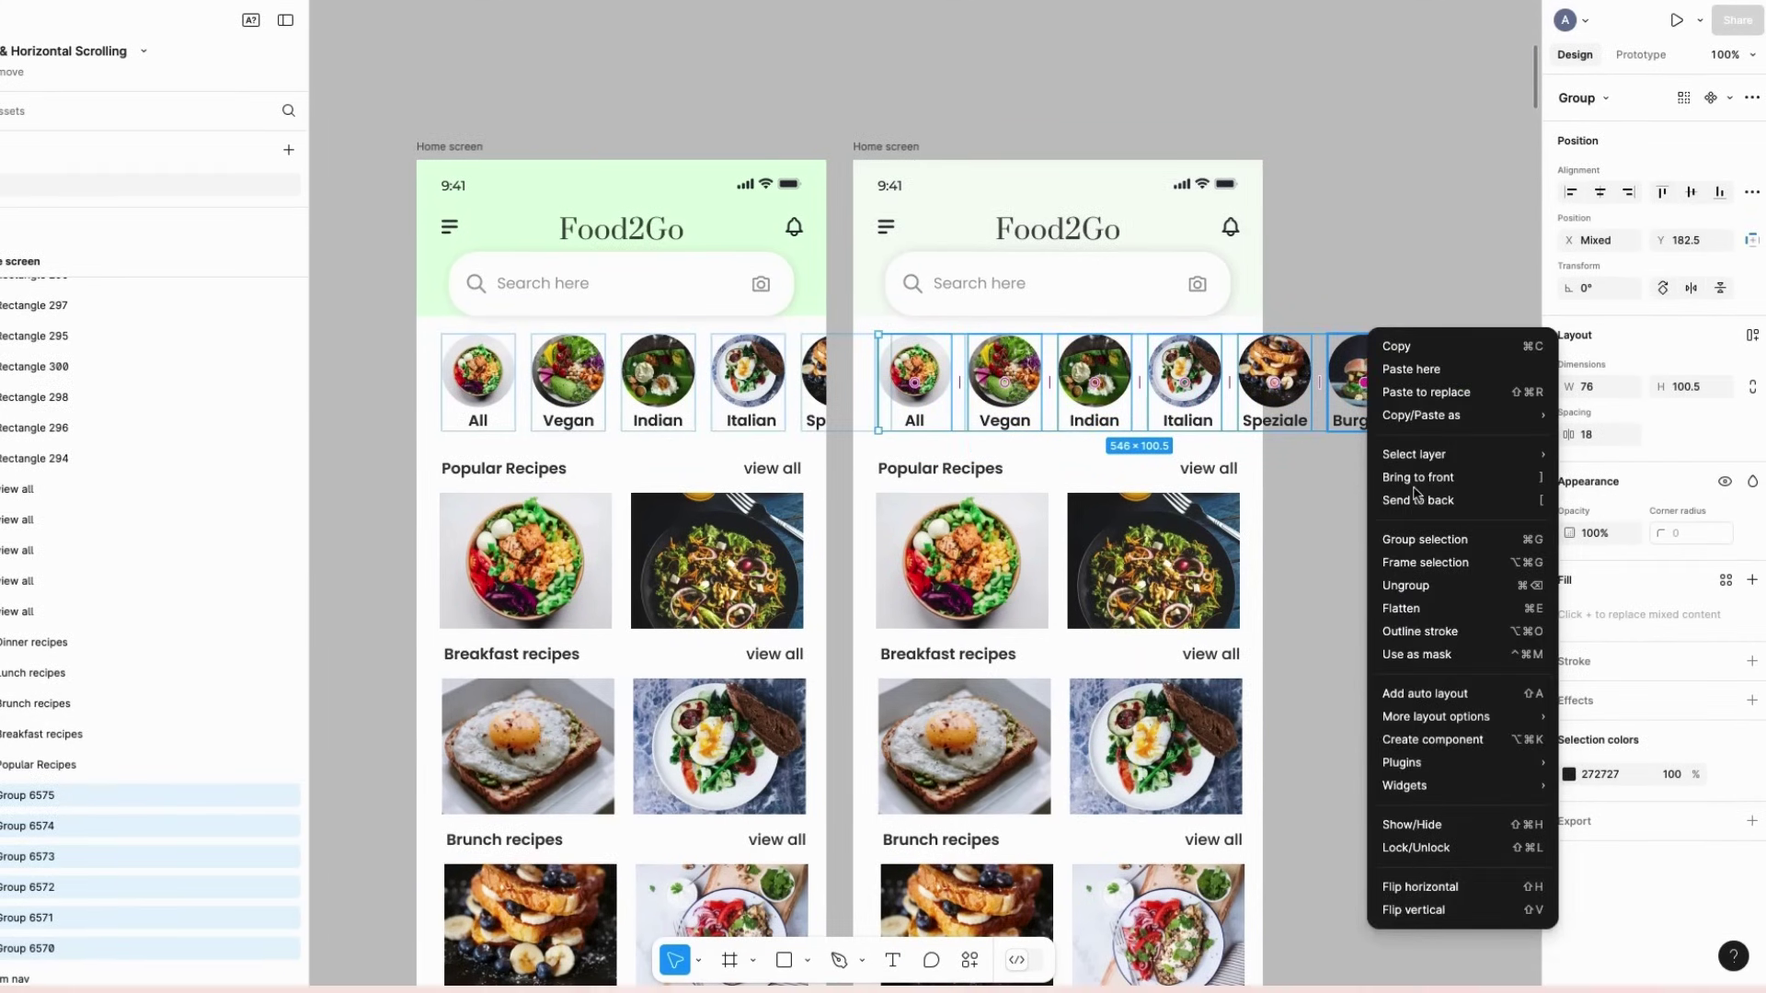
left_click(1430, 564)
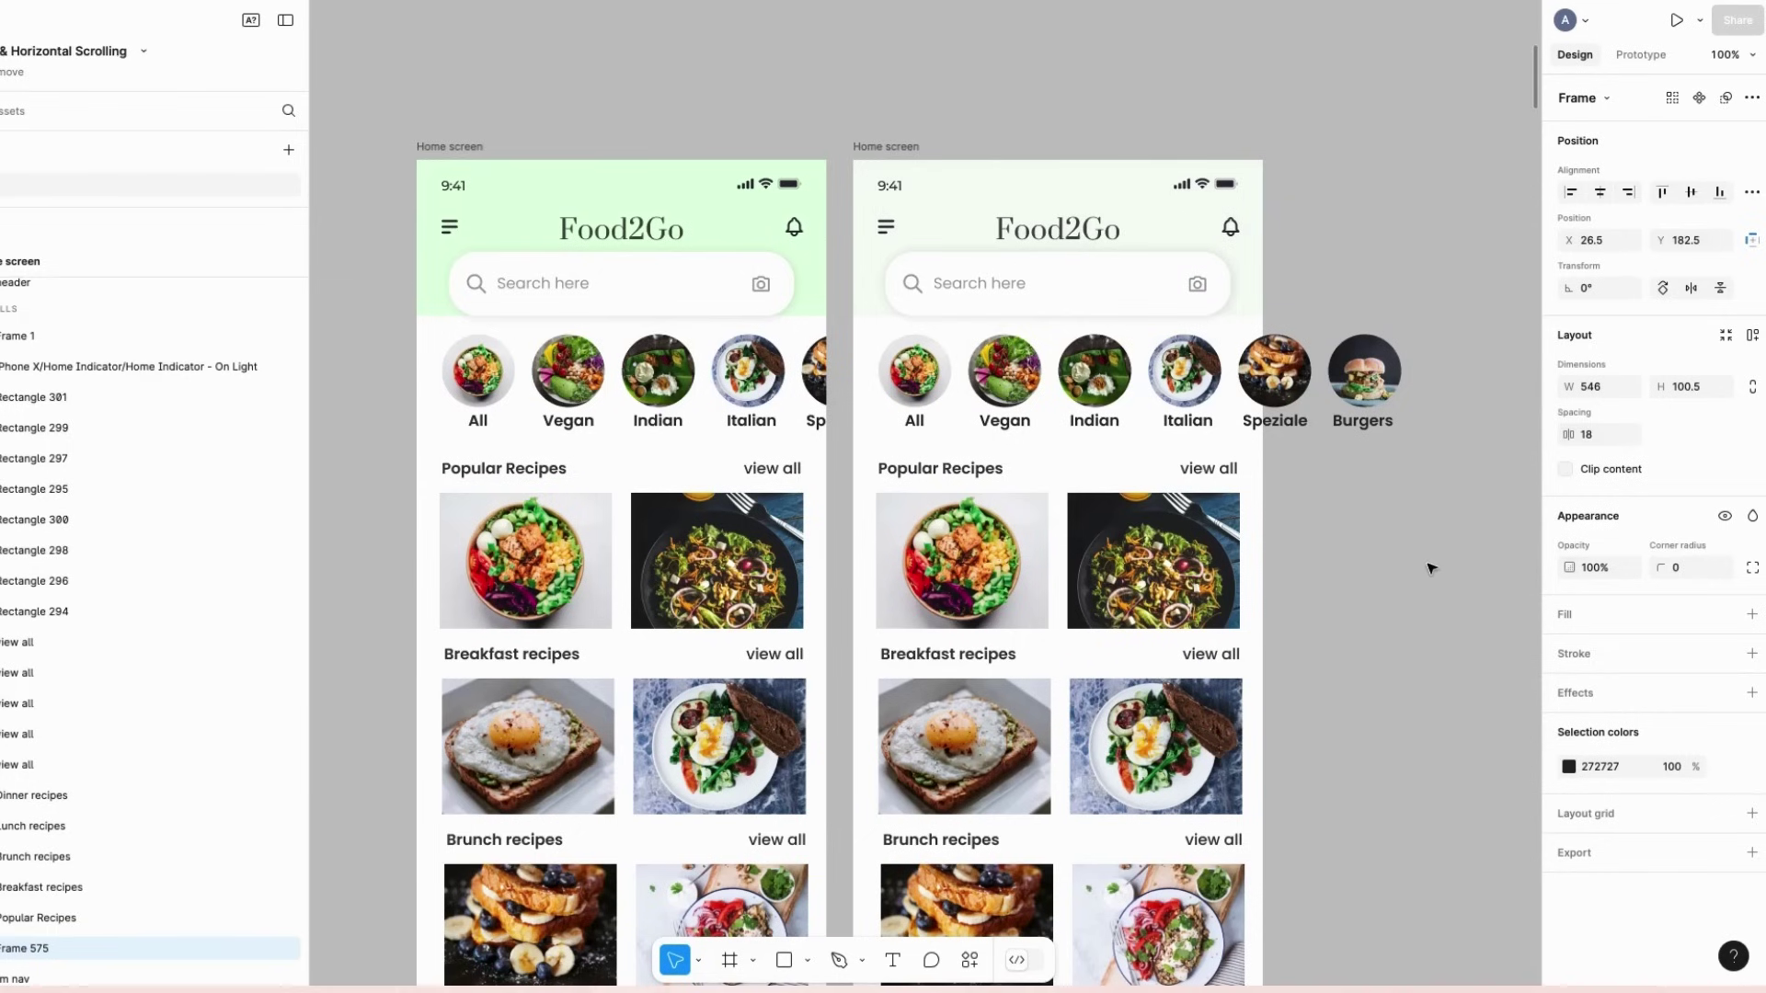
left_click(1208, 413)
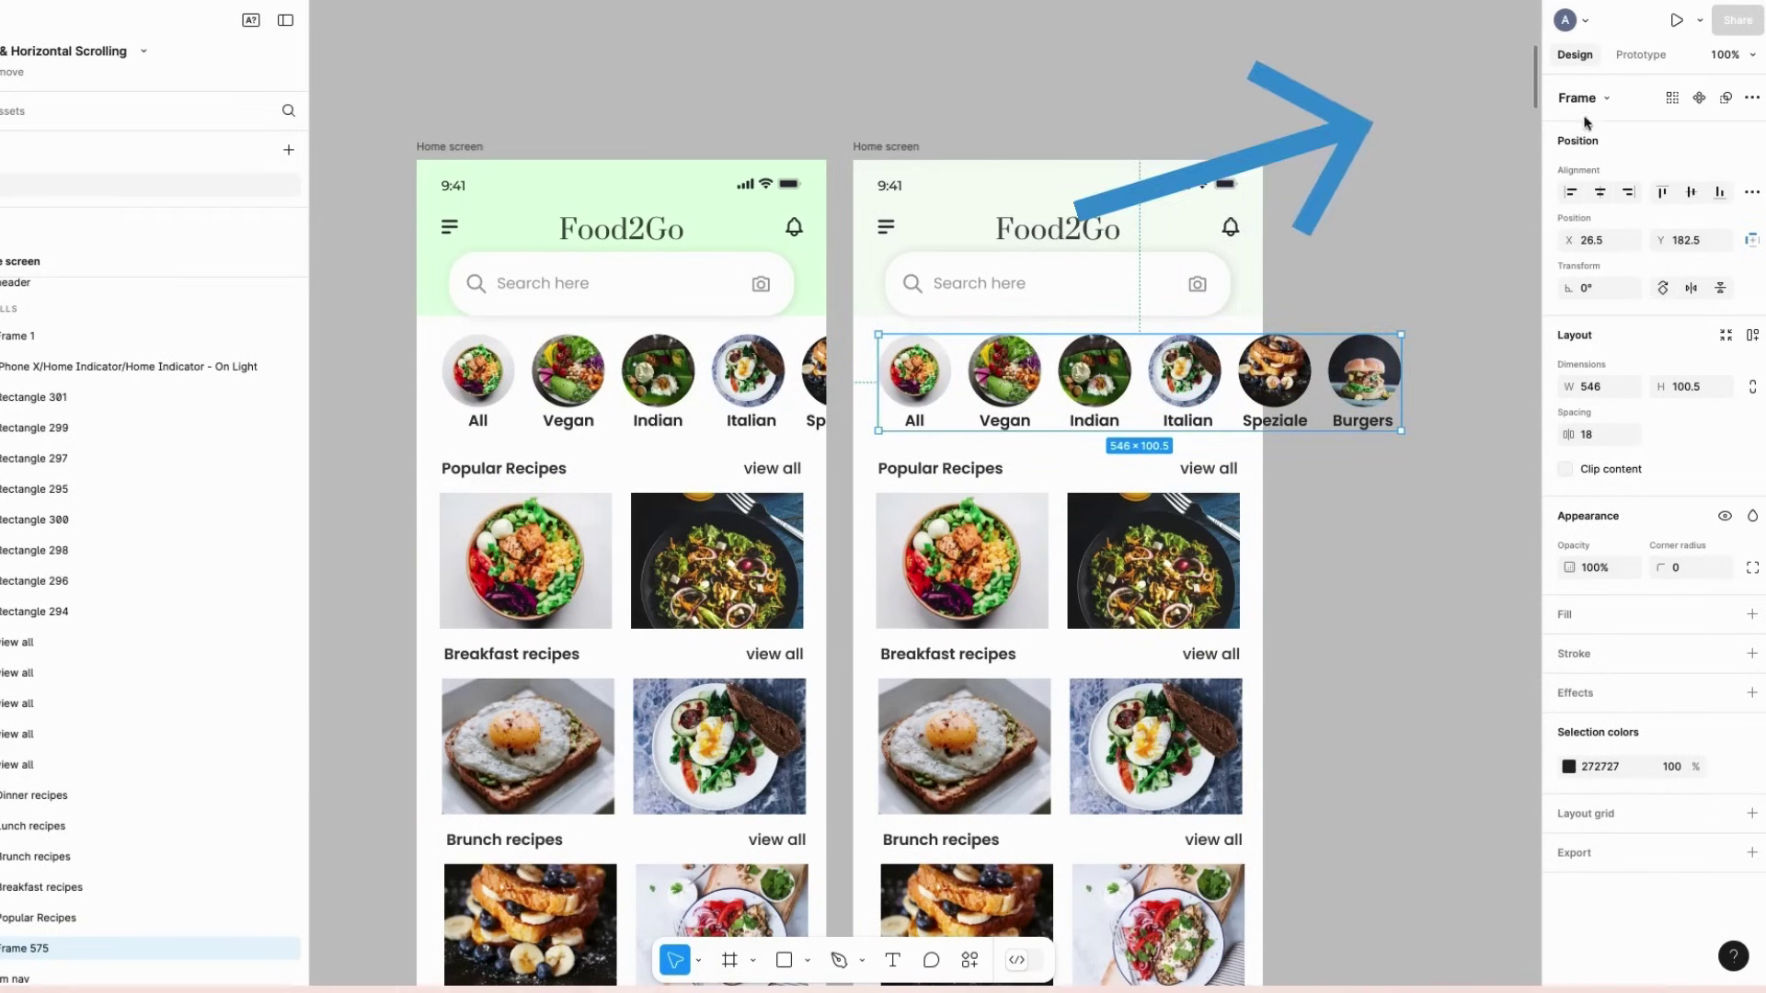
Set Frame 575's overflow to Horizontal and narrow it to 401 × 101
left_click(1637, 56)
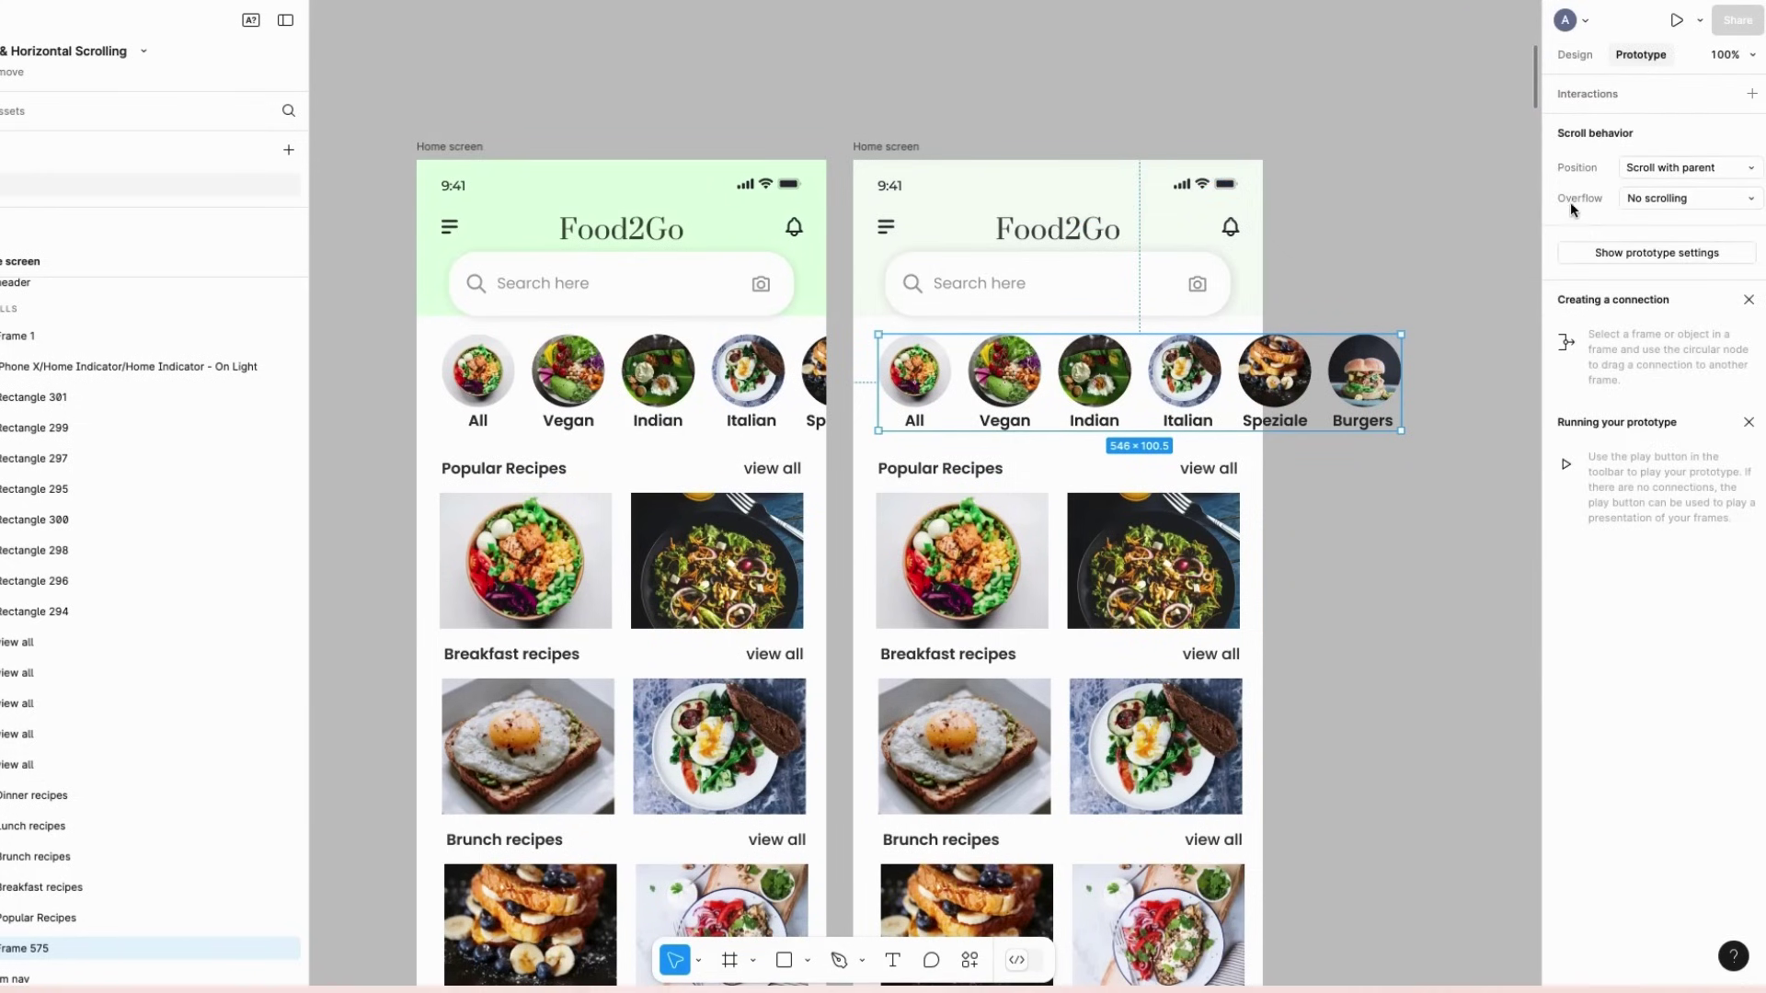
left_click(1672, 199)
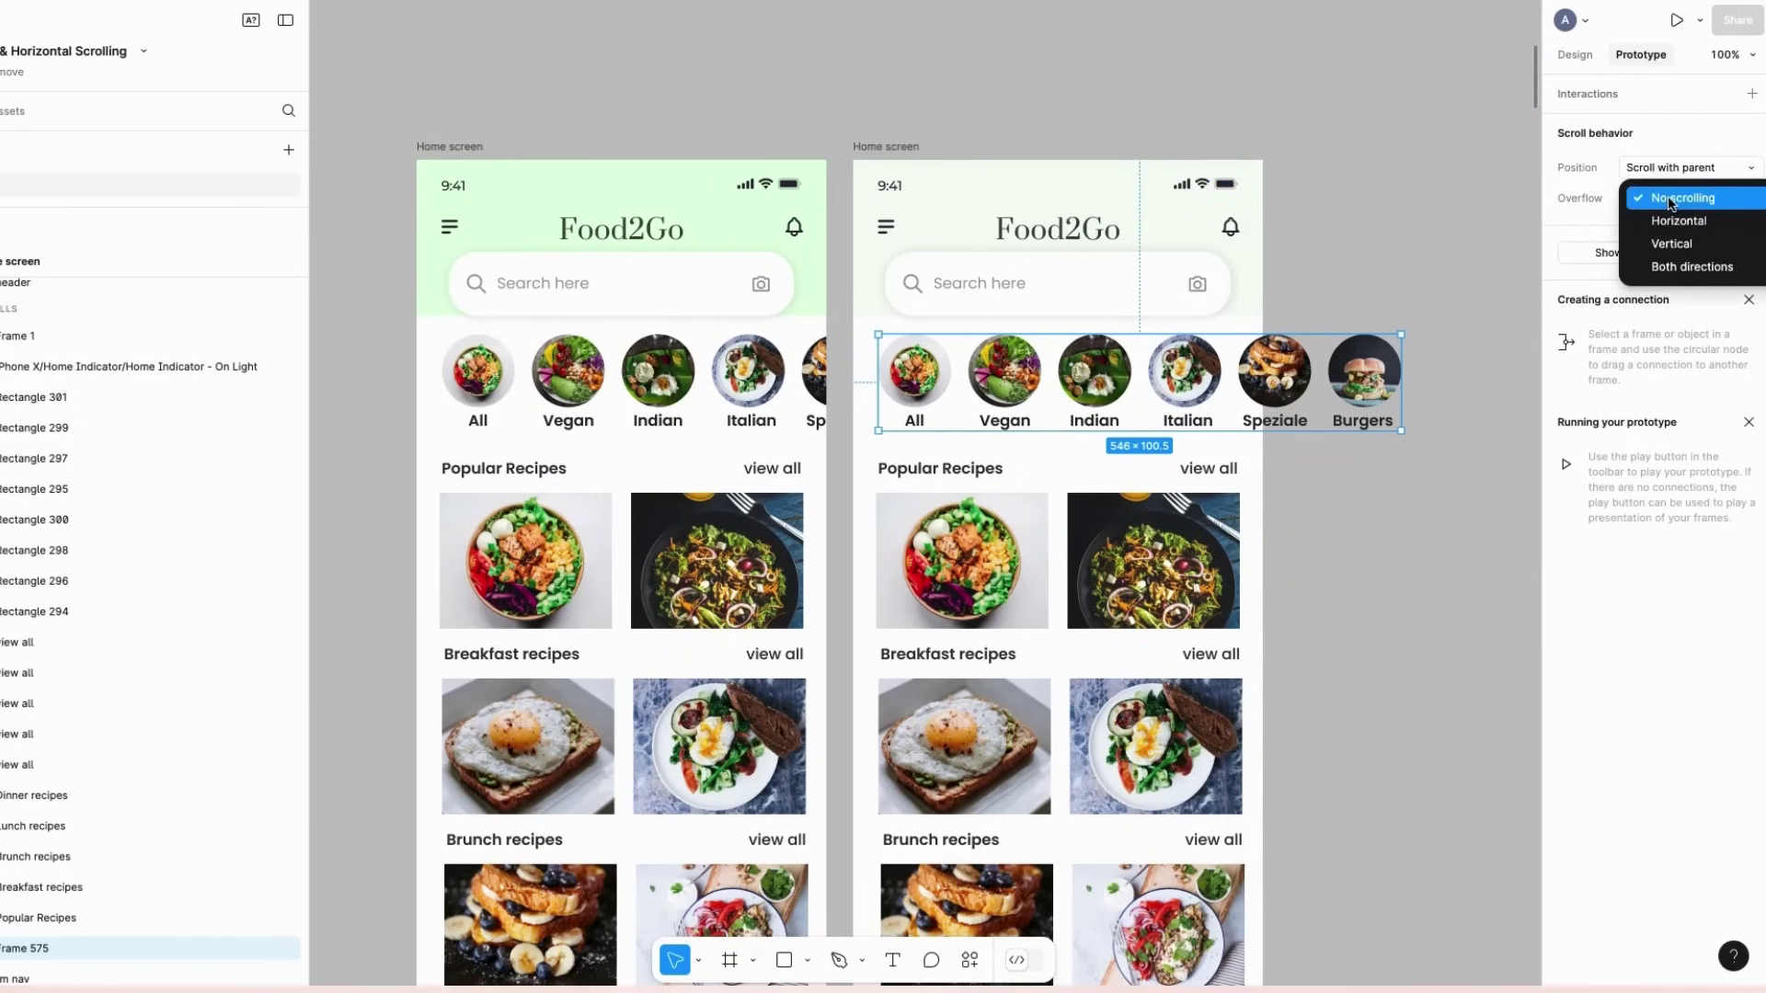
left_click(1678, 221)
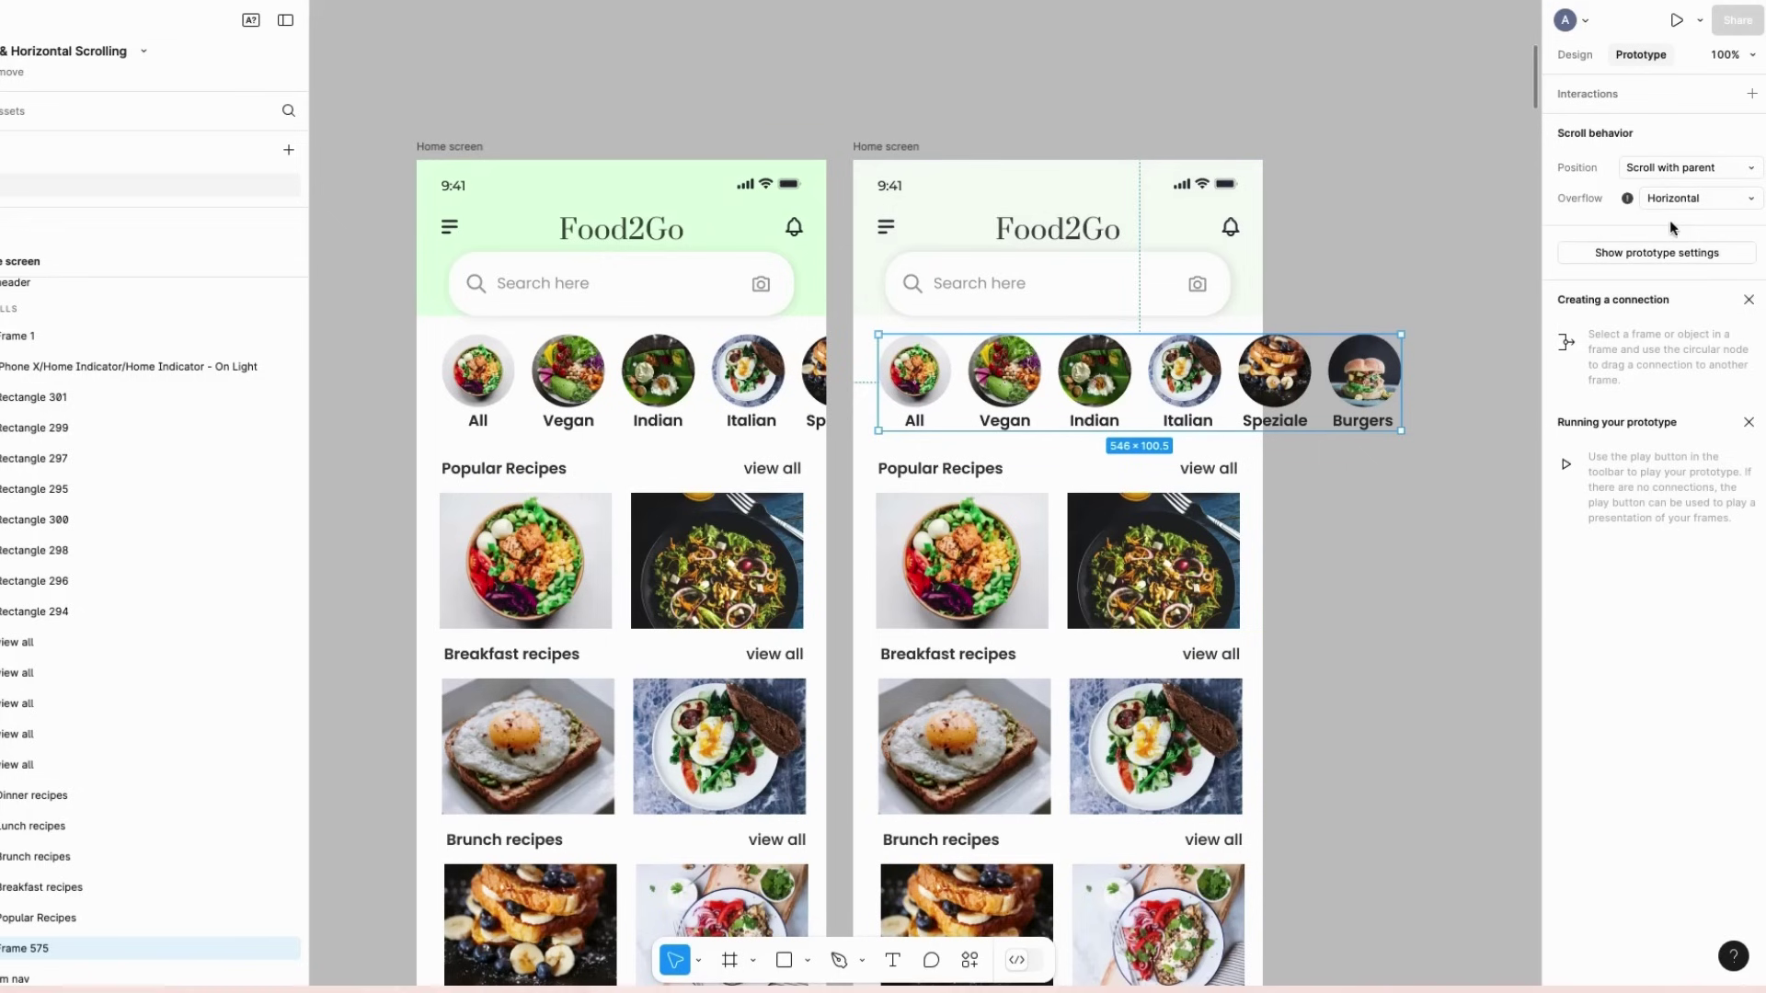
mouse_move(1624, 205)
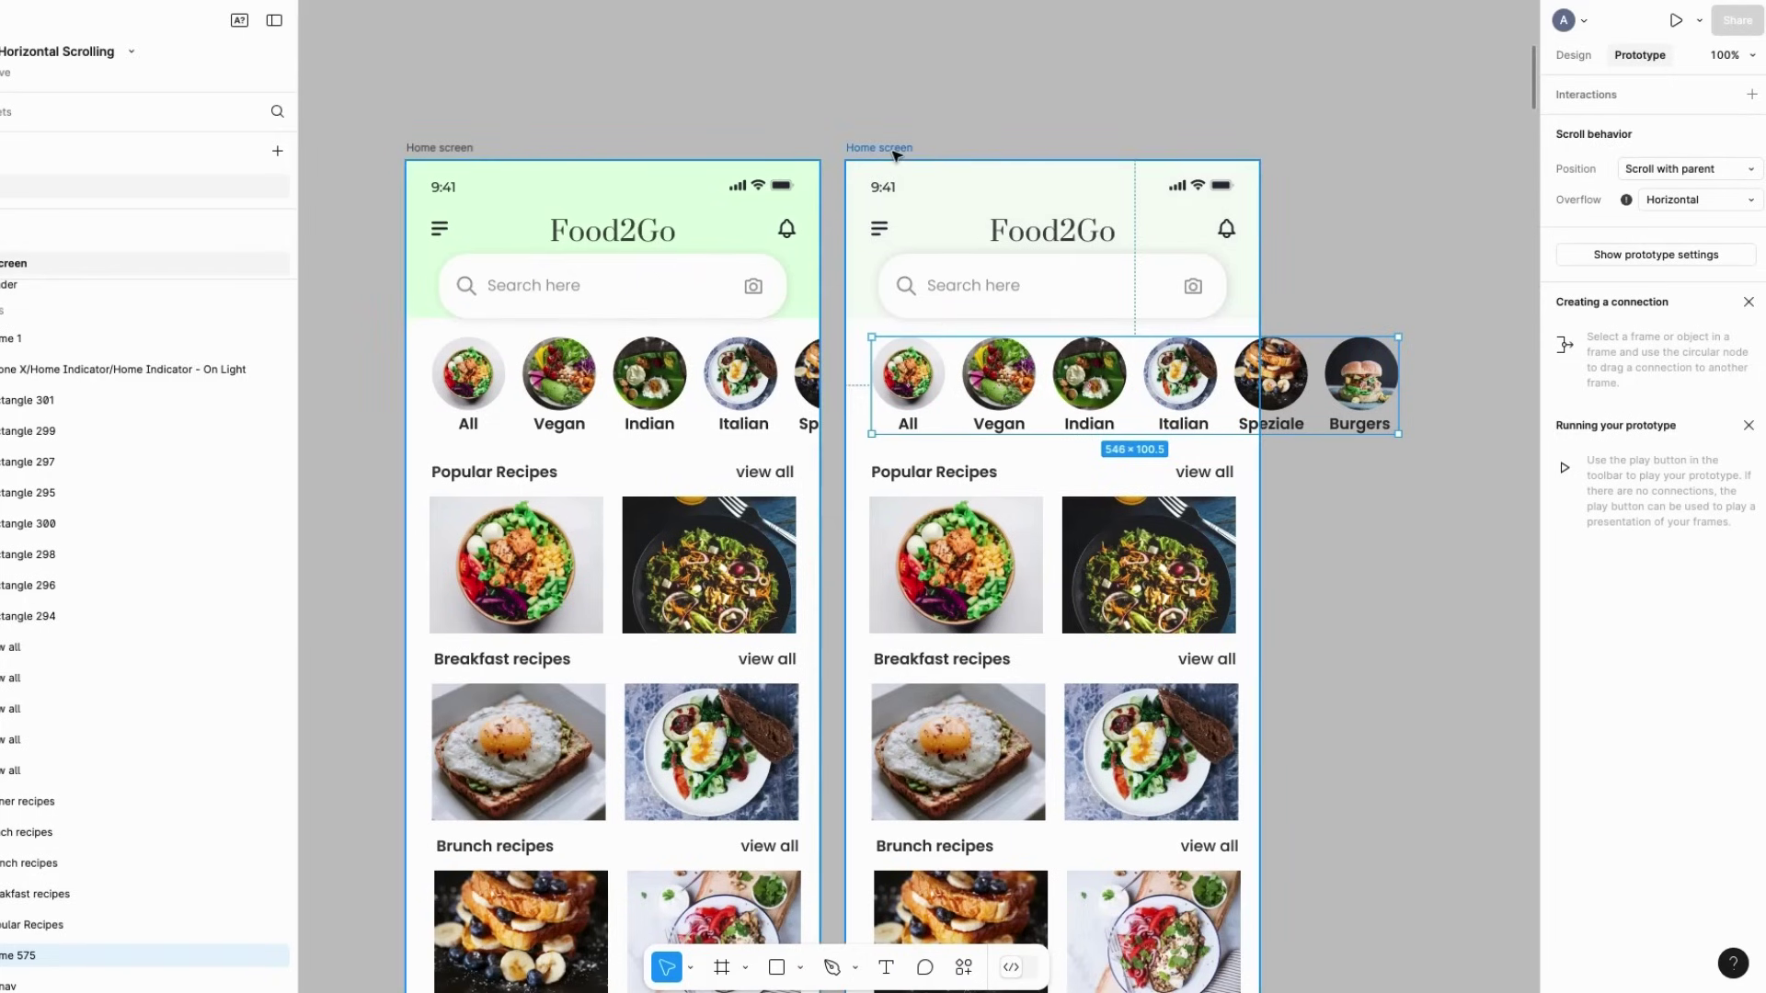
mouse_move(1406, 383)
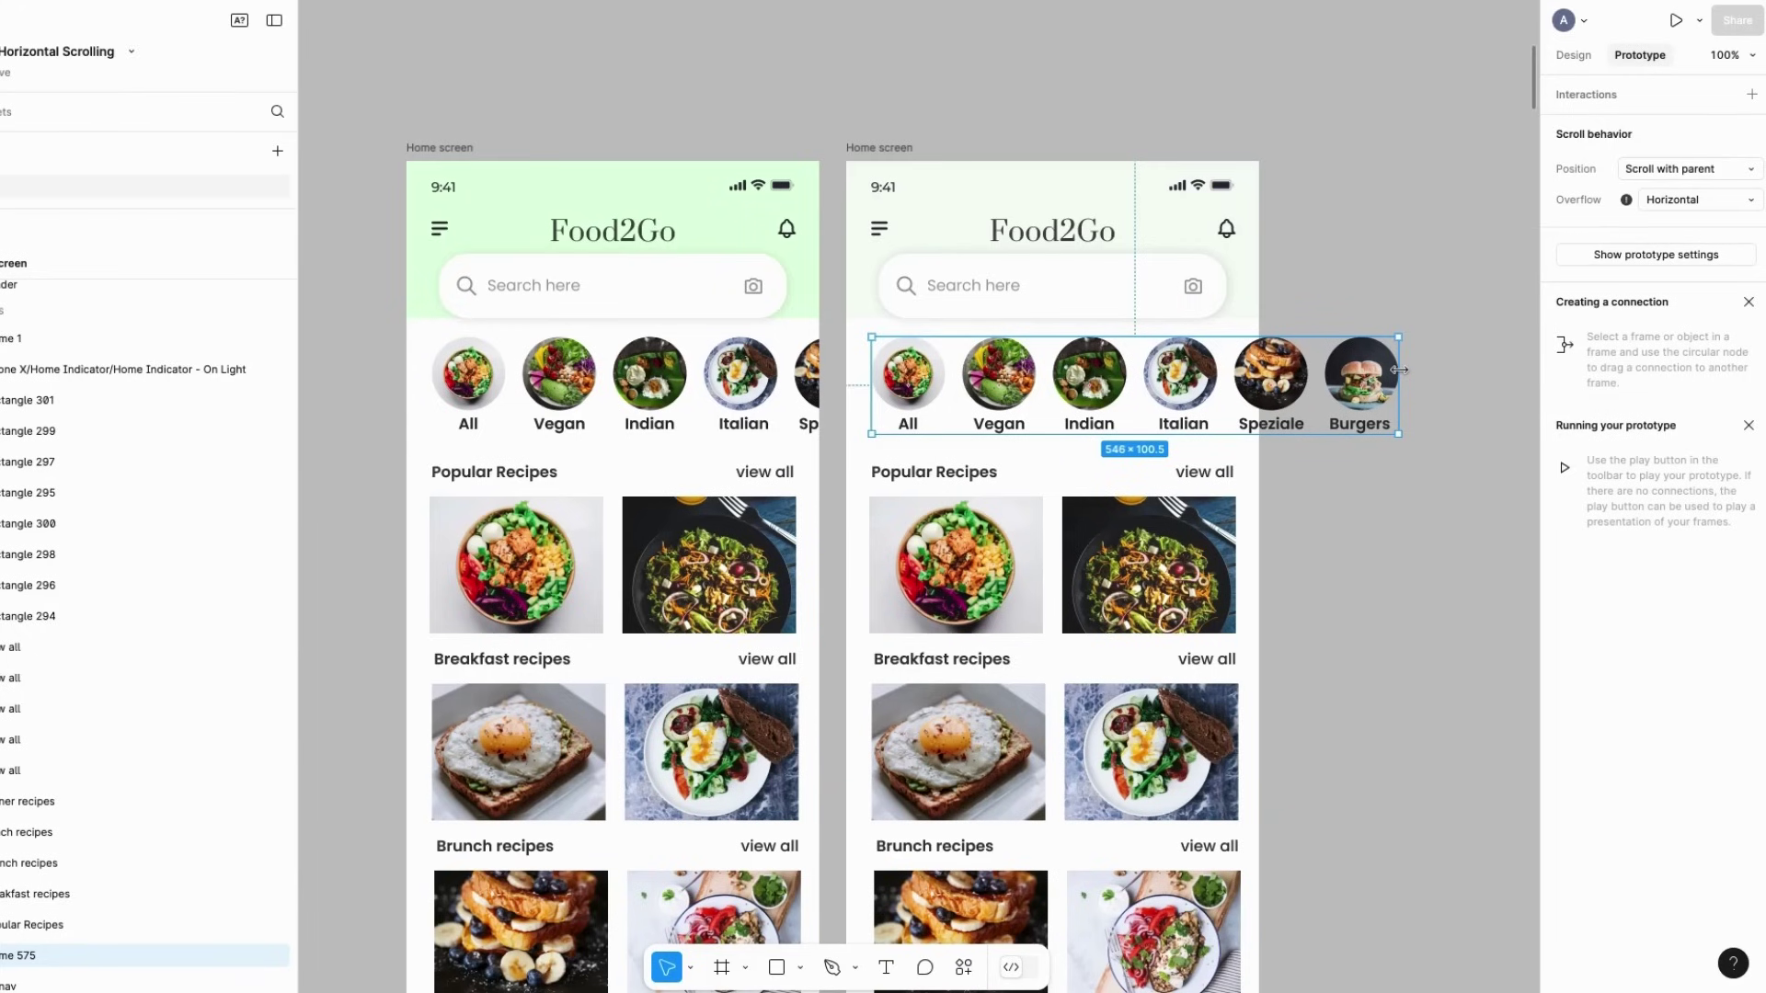
left_click_drag(1400, 370, 1260, 346)
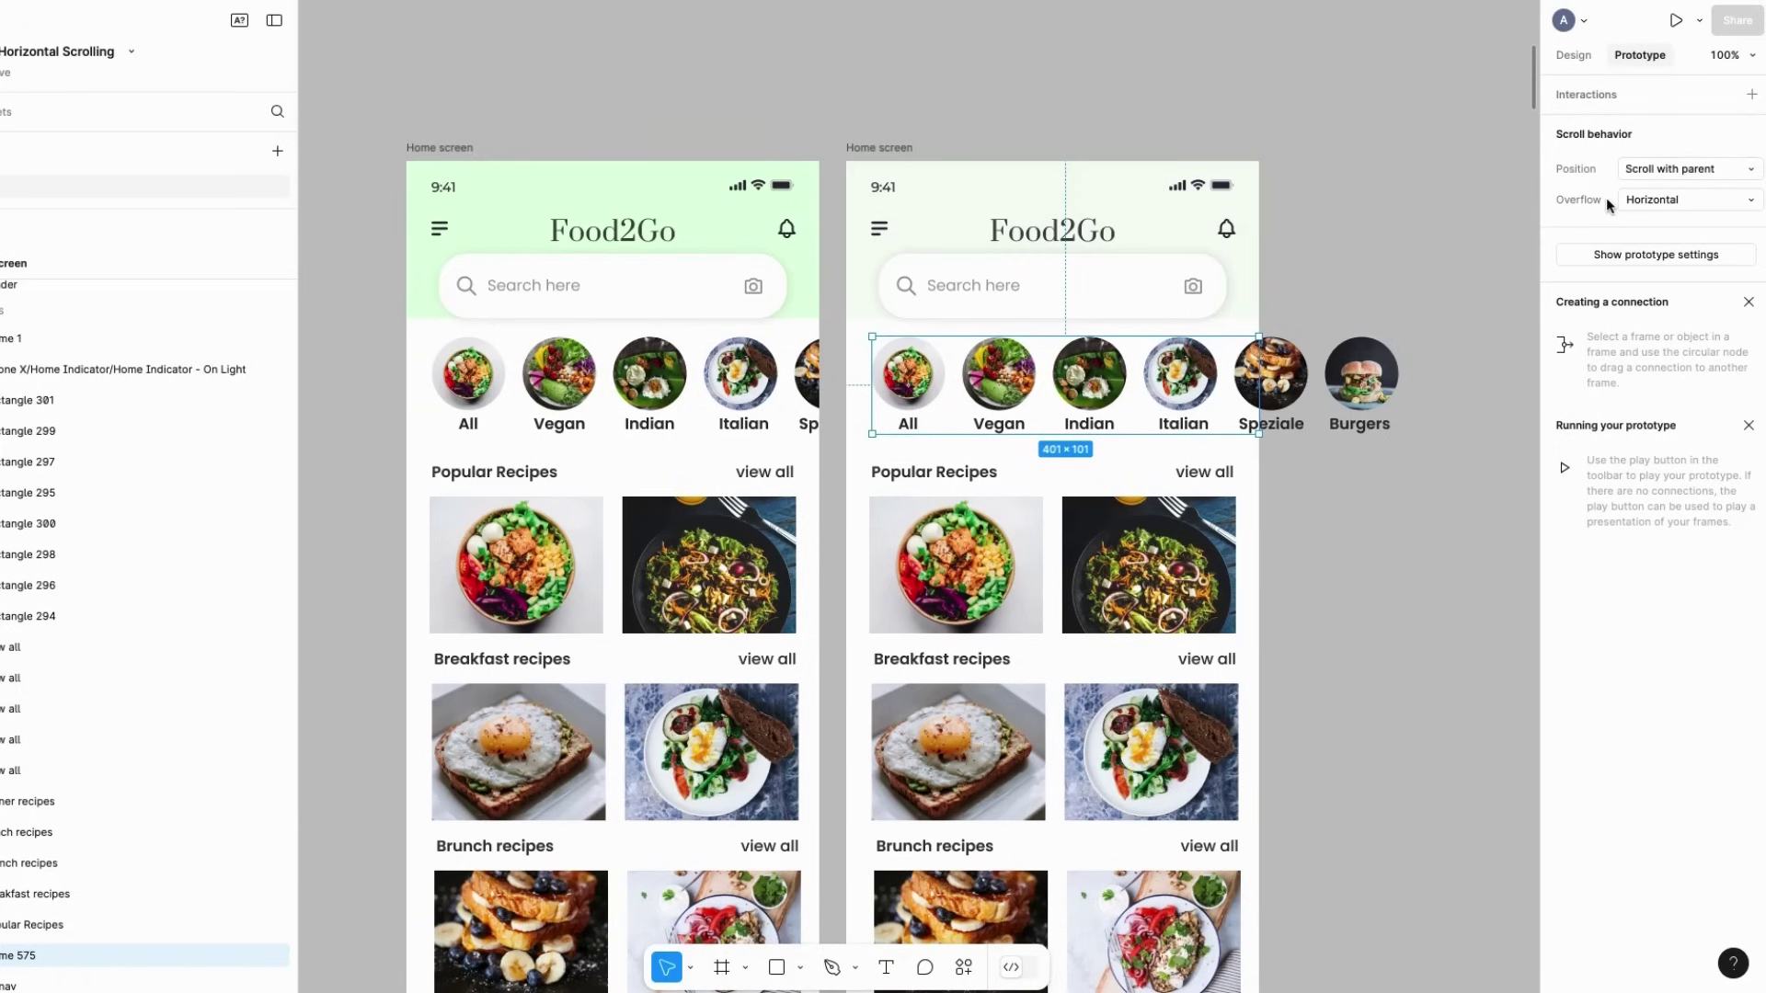
Present the prototype and scroll the category row left and right
left_click(1676, 22)
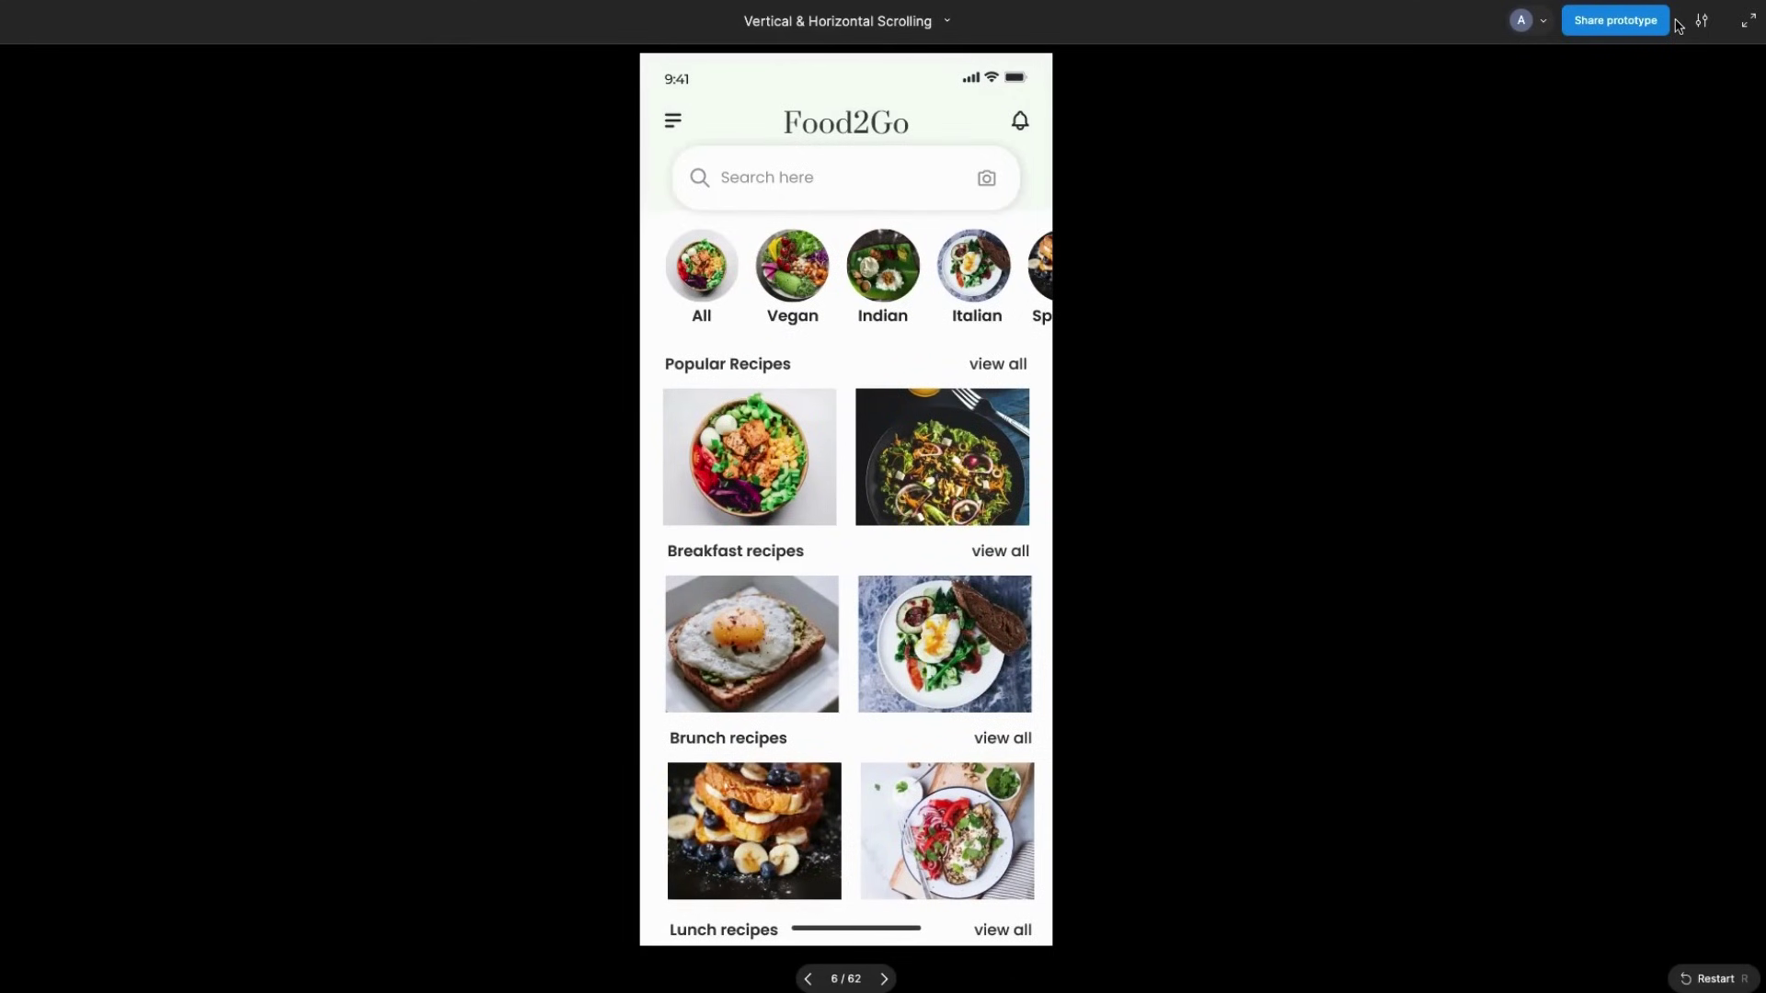
scroll(810, 281, "right", 3)
scroll(825, 284, "left", 3)
scroll(824, 284, "right", 3)
scroll(835, 286, "left", 3)
scroll(834, 286, "right", 3)
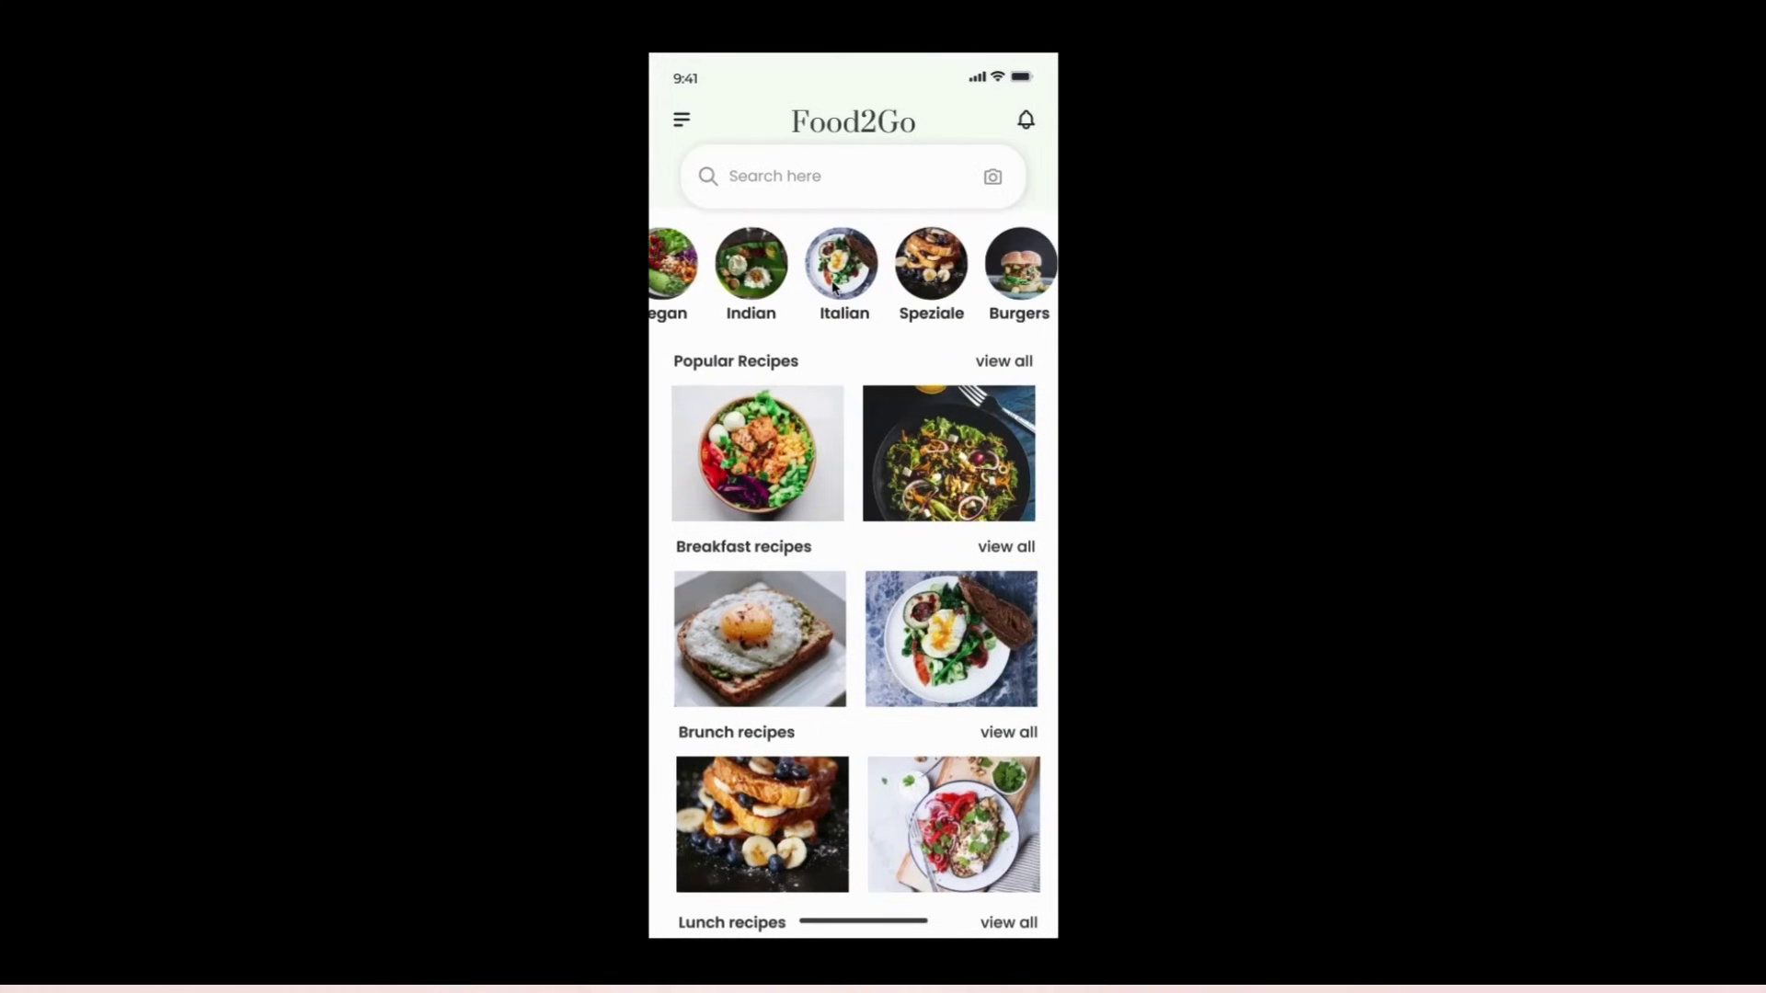
scroll(834, 286, "left", 3)
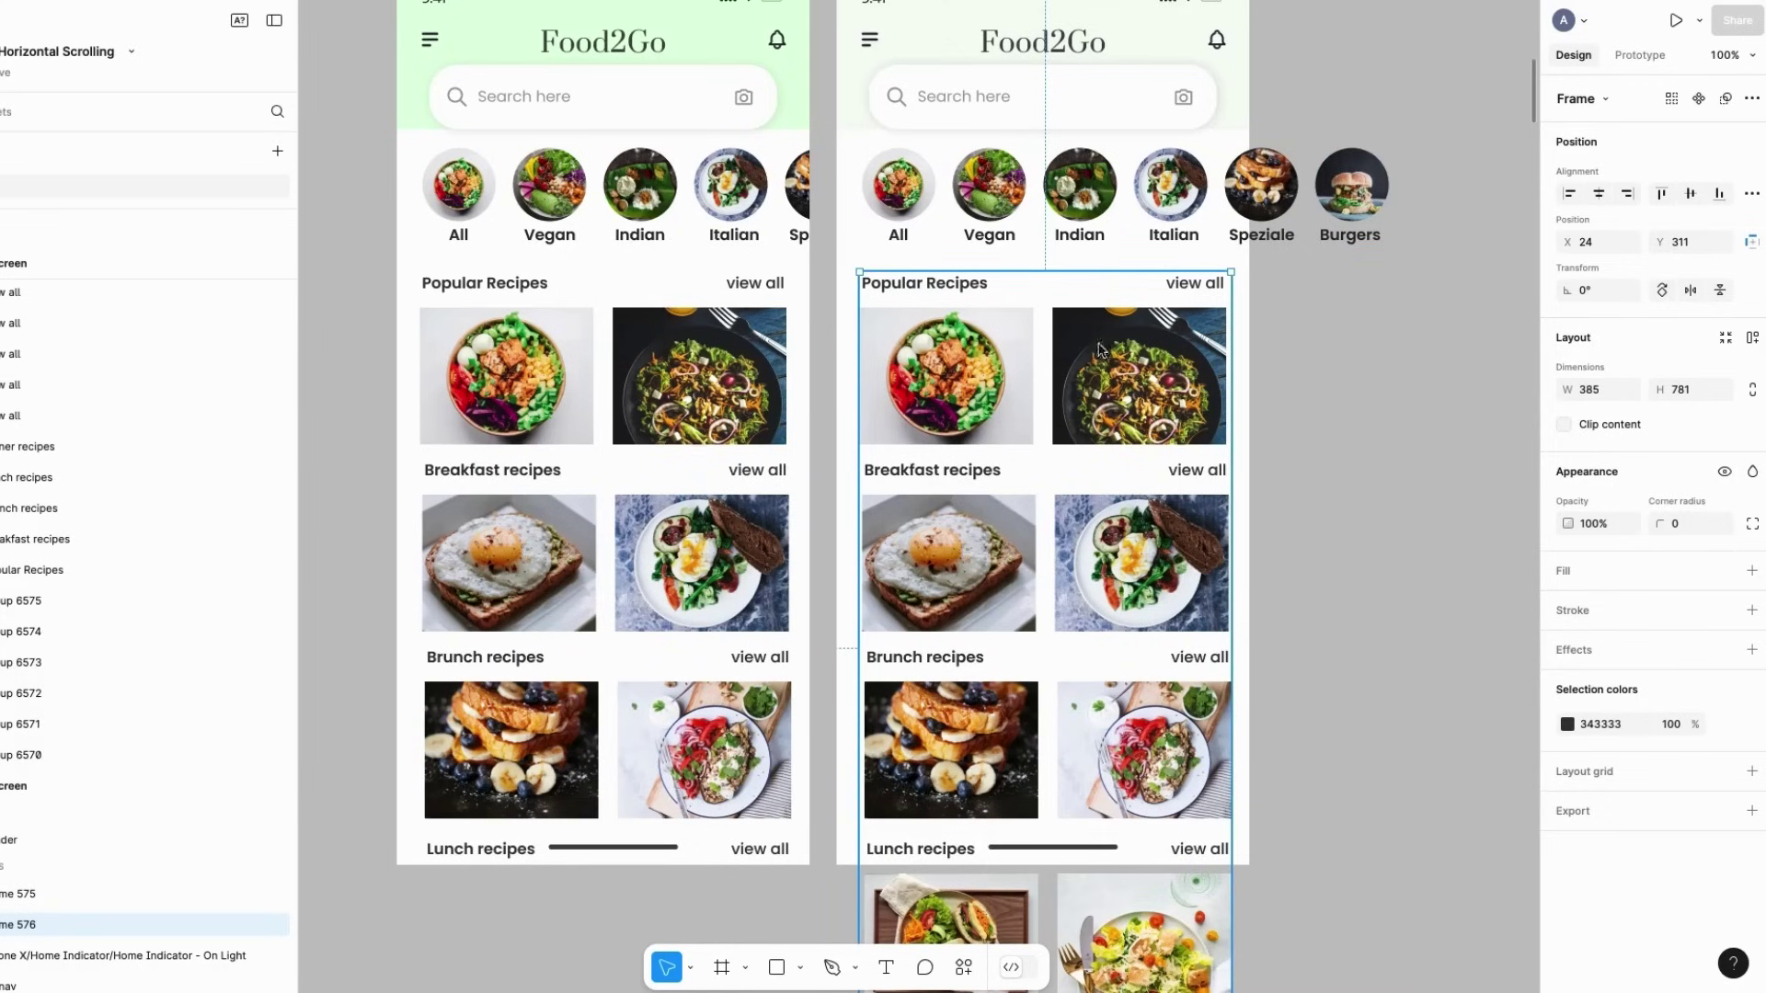
Set the 385 × 781 recipe sections frame's overflow to Vertical
right_click(1110, 436)
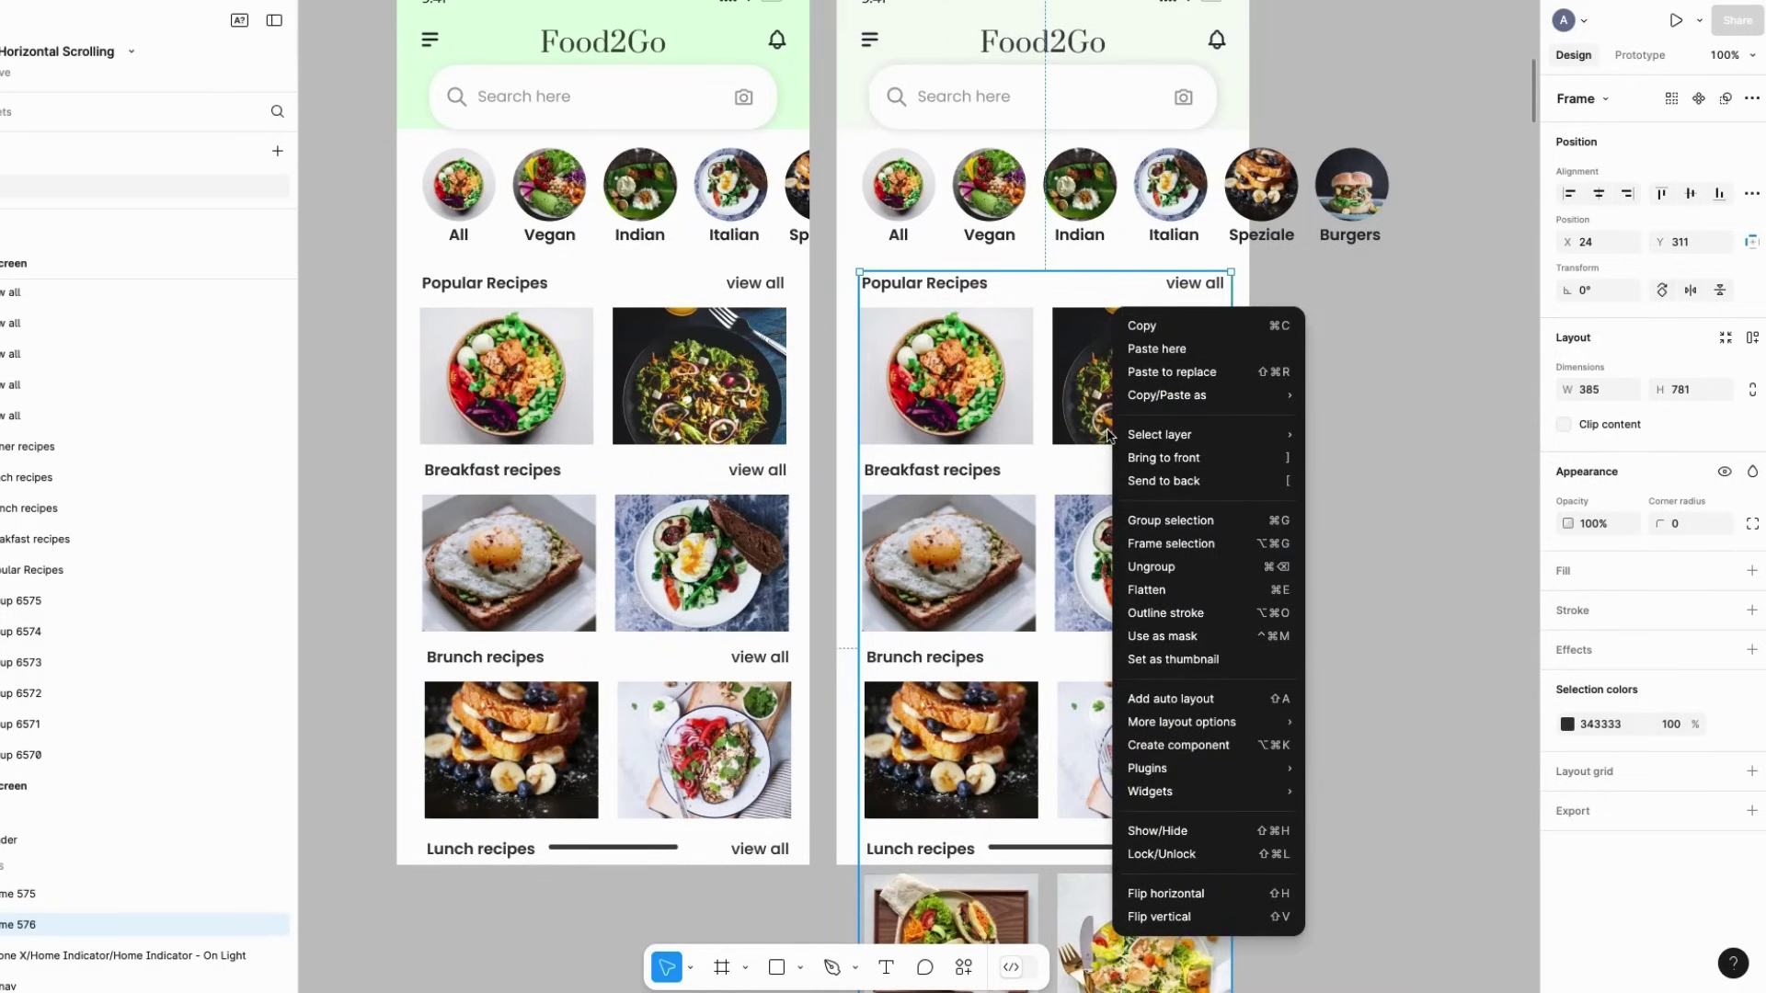
left_click(1380, 581)
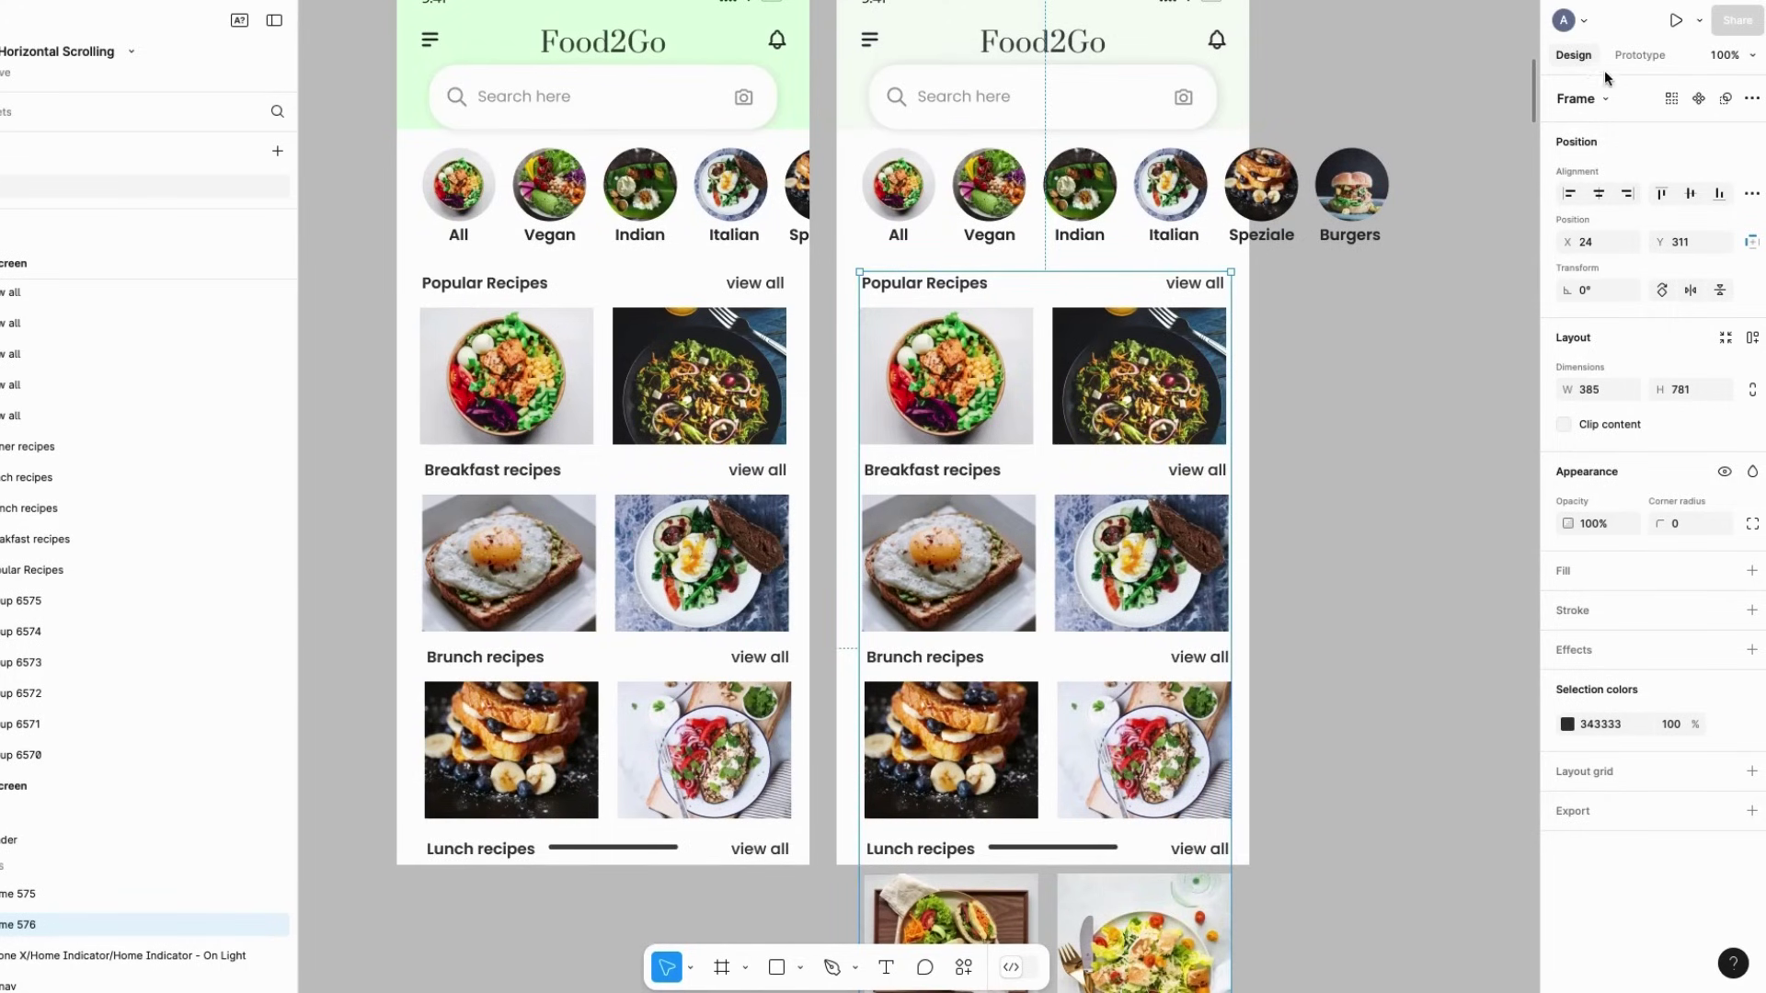
left_click(1628, 57)
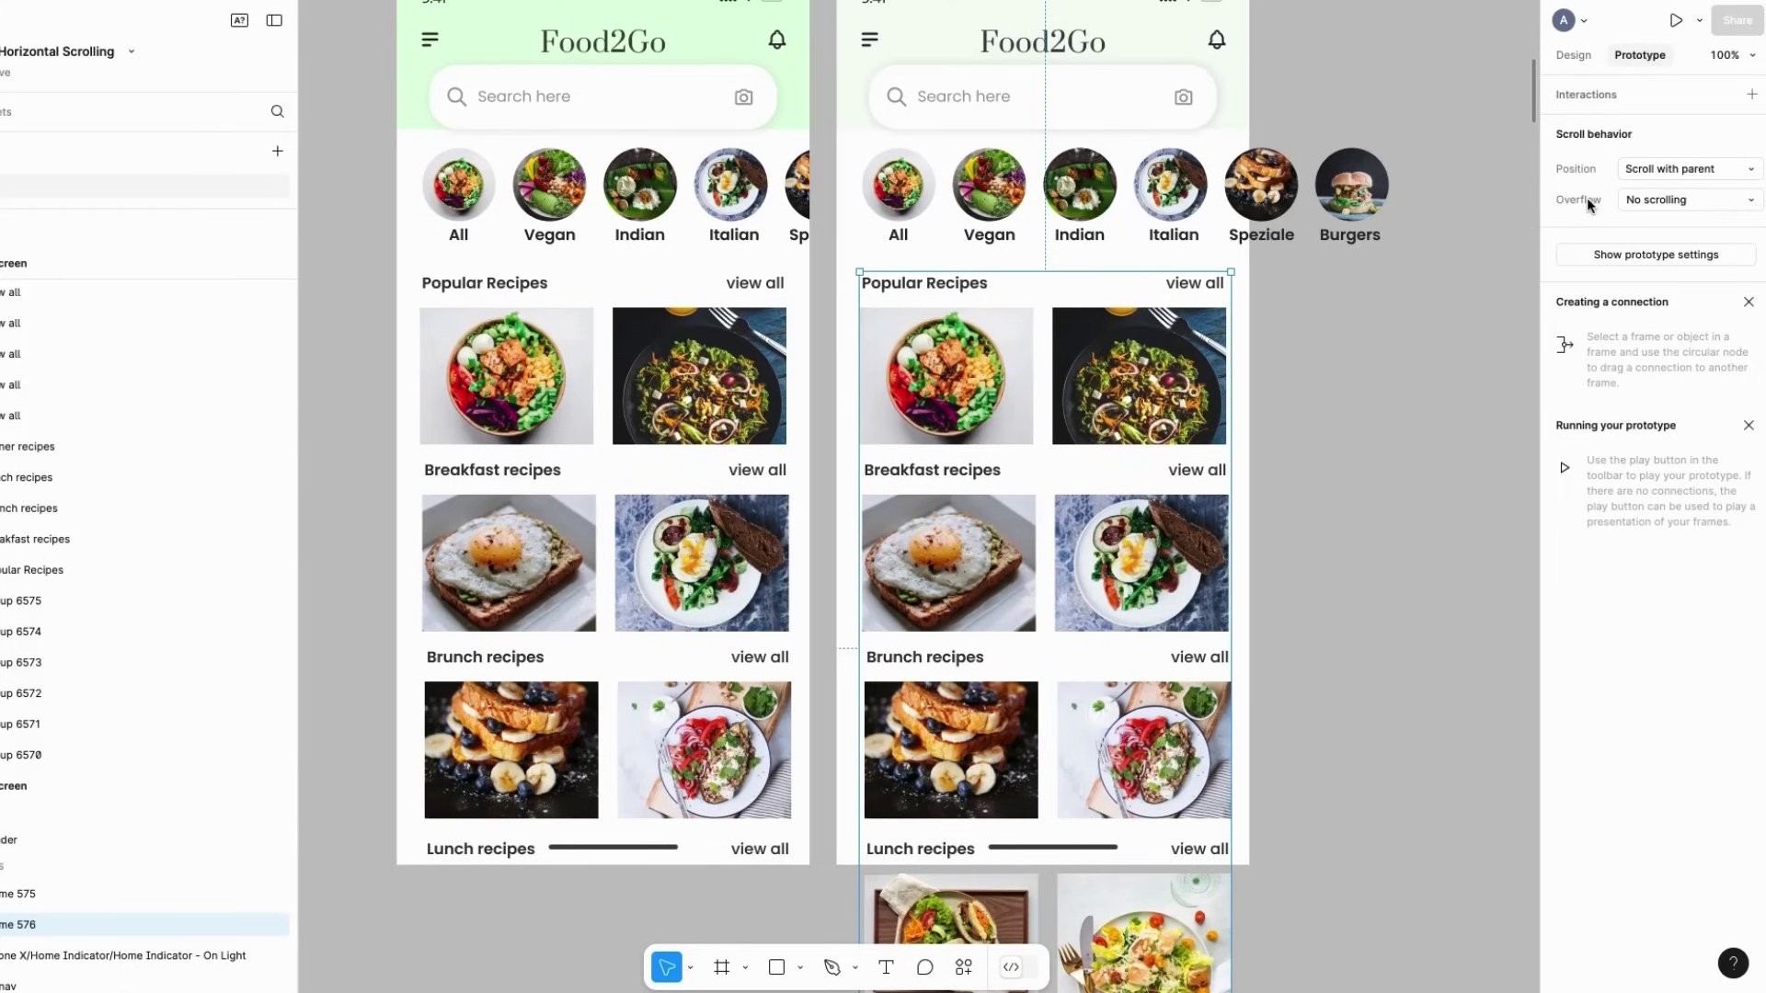
left_click(1656, 202)
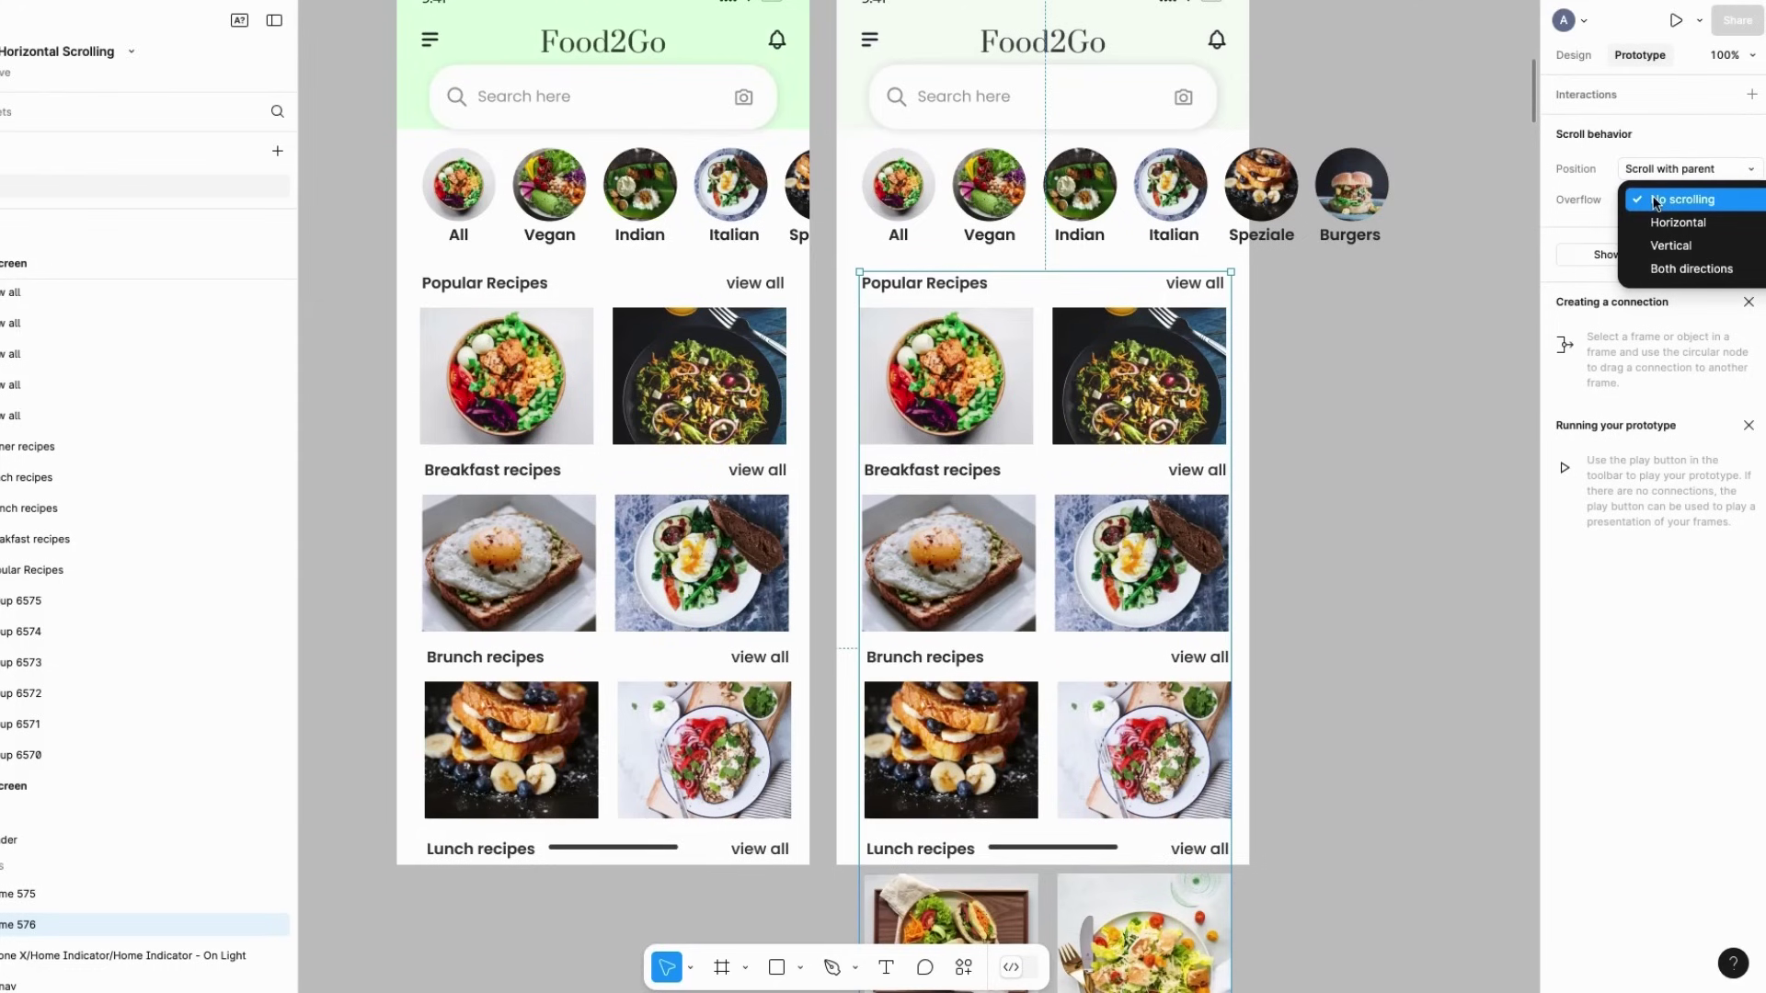
left_click(1682, 246)
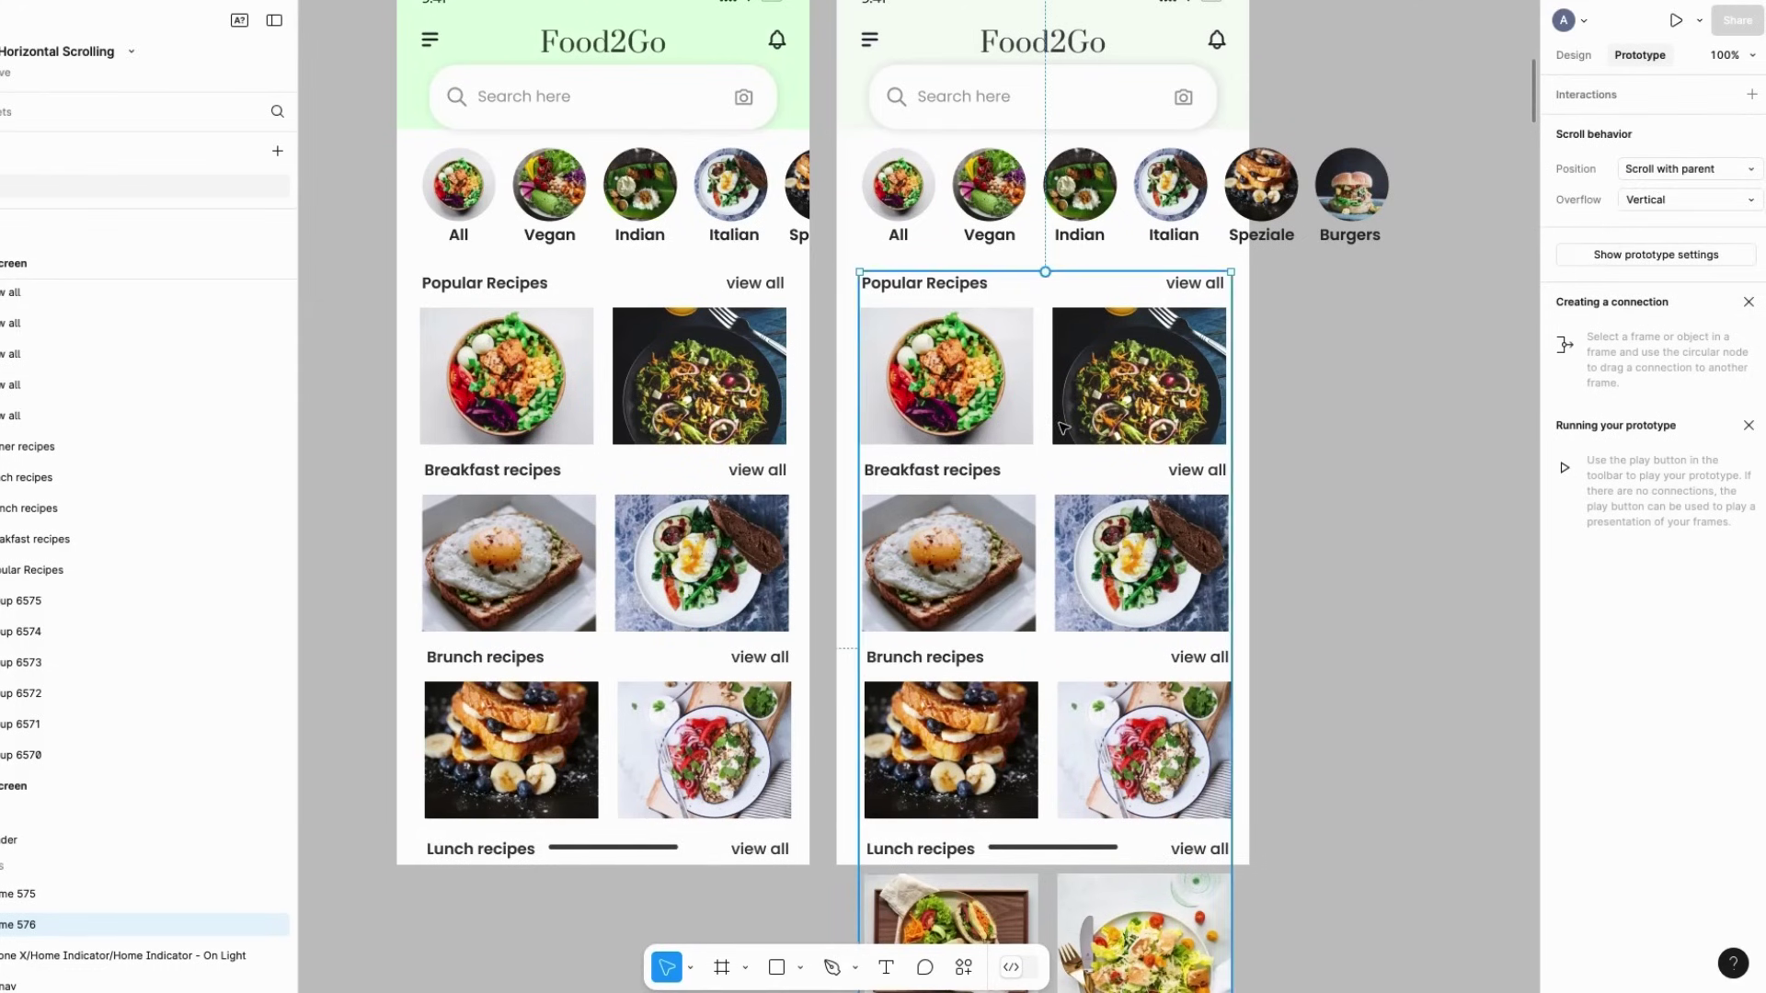
scroll(1063, 427, "down", 5)
scroll(1063, 427, "up", 2)
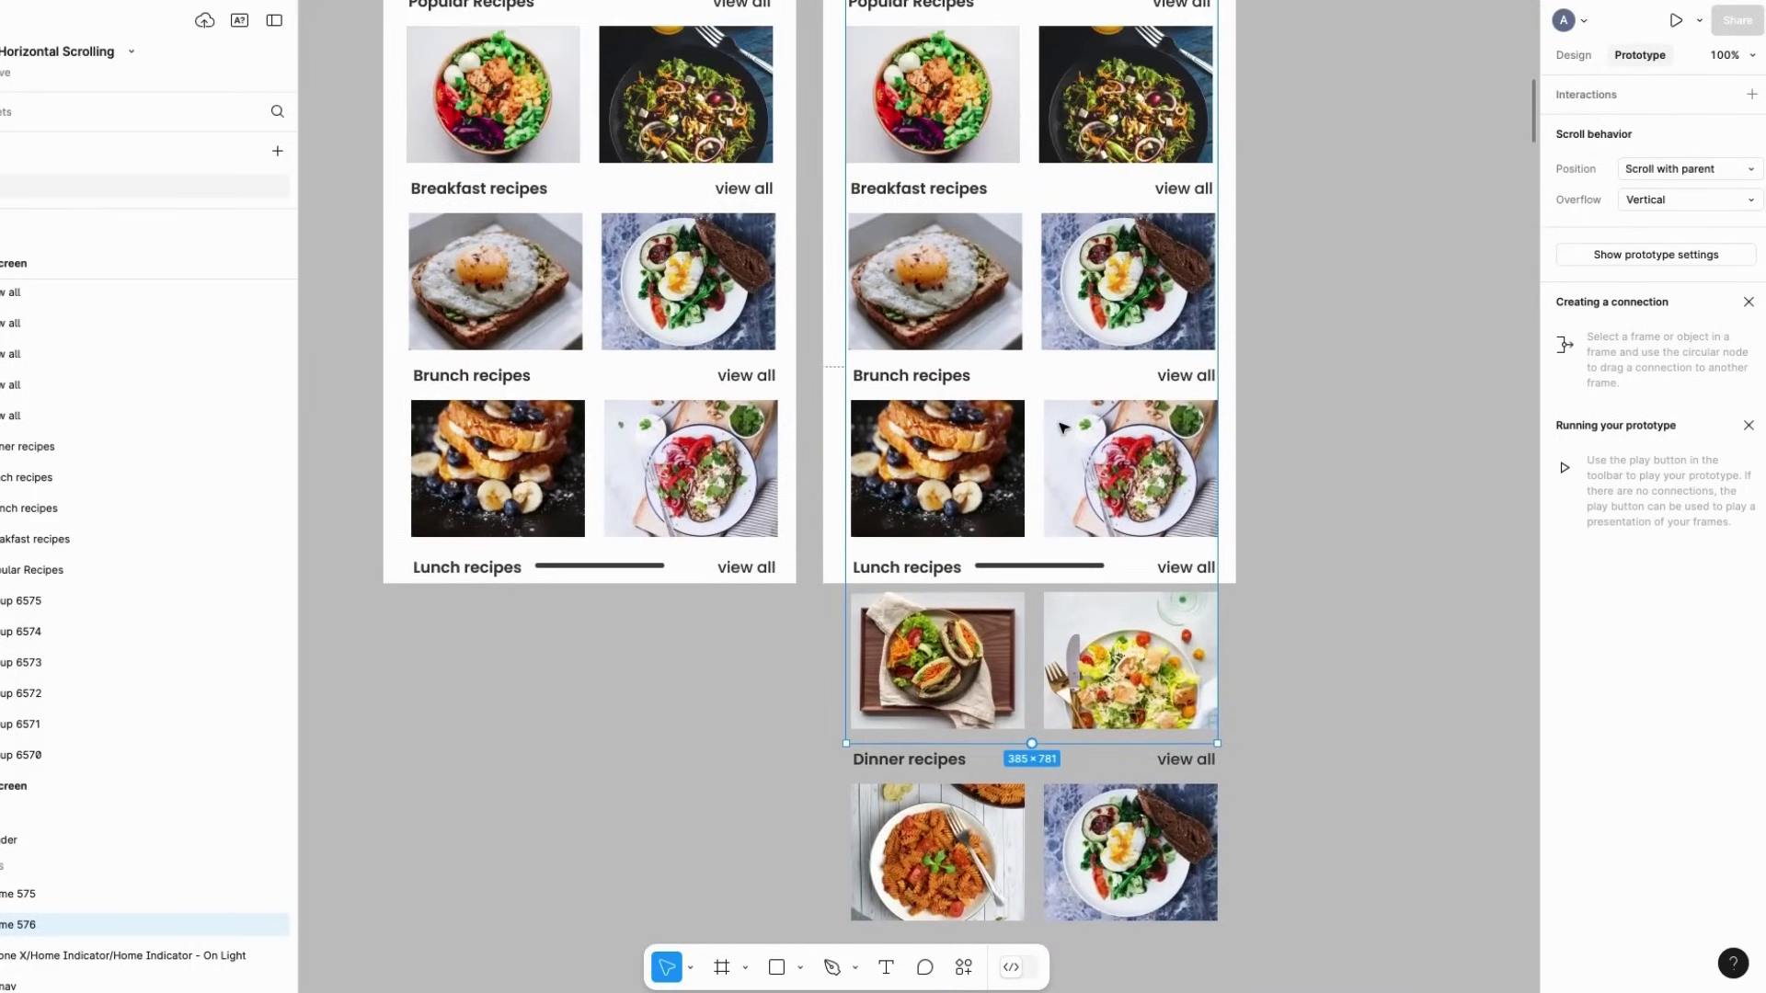
scroll(1064, 428, "up", 4)
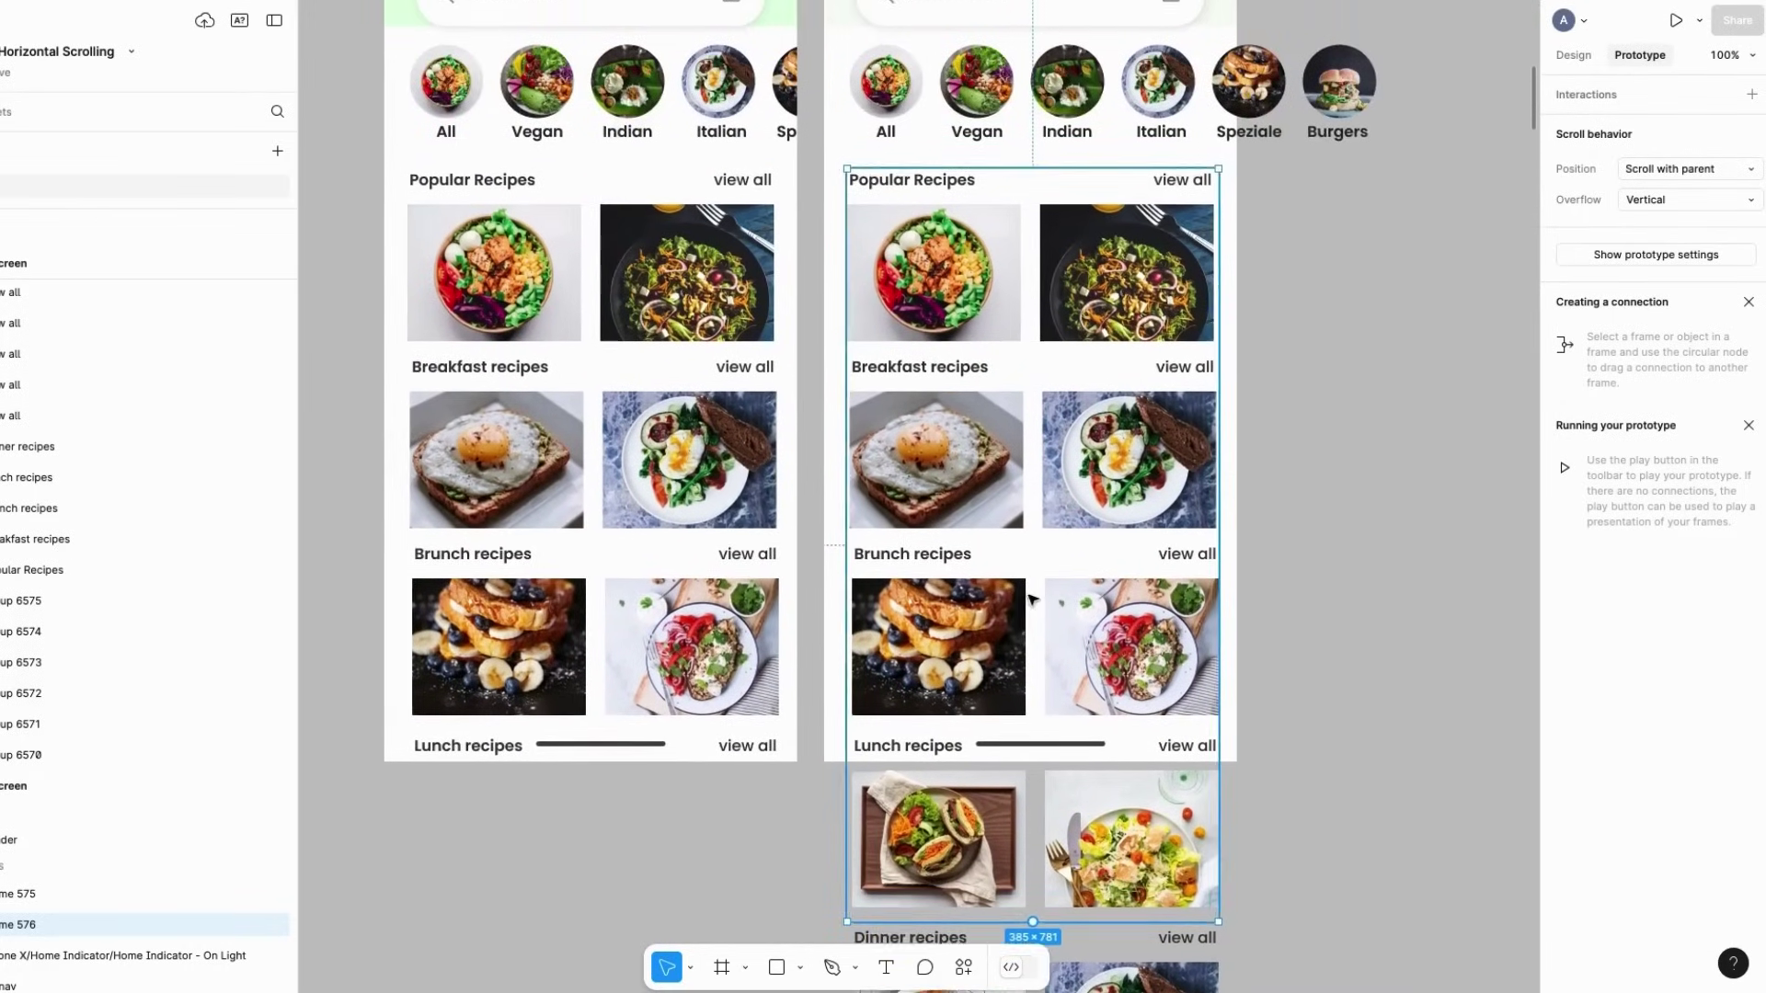
scroll(1031, 599, "up", 1)
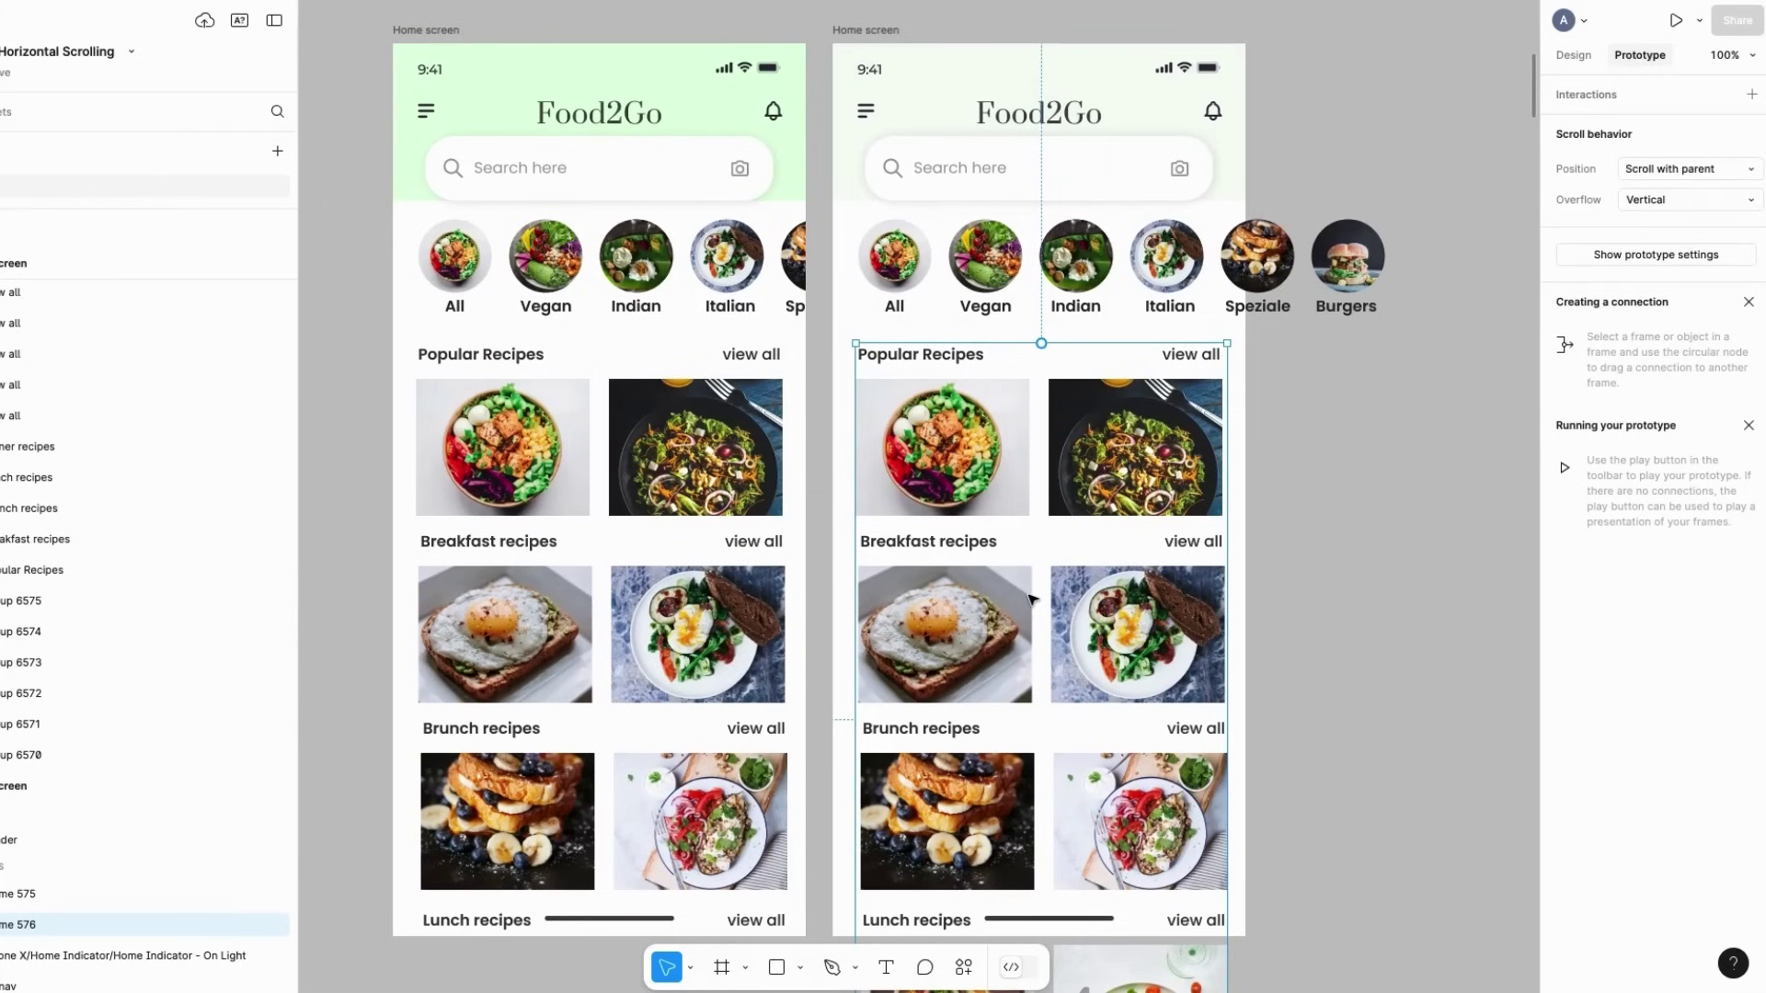
left_click(1674, 26)
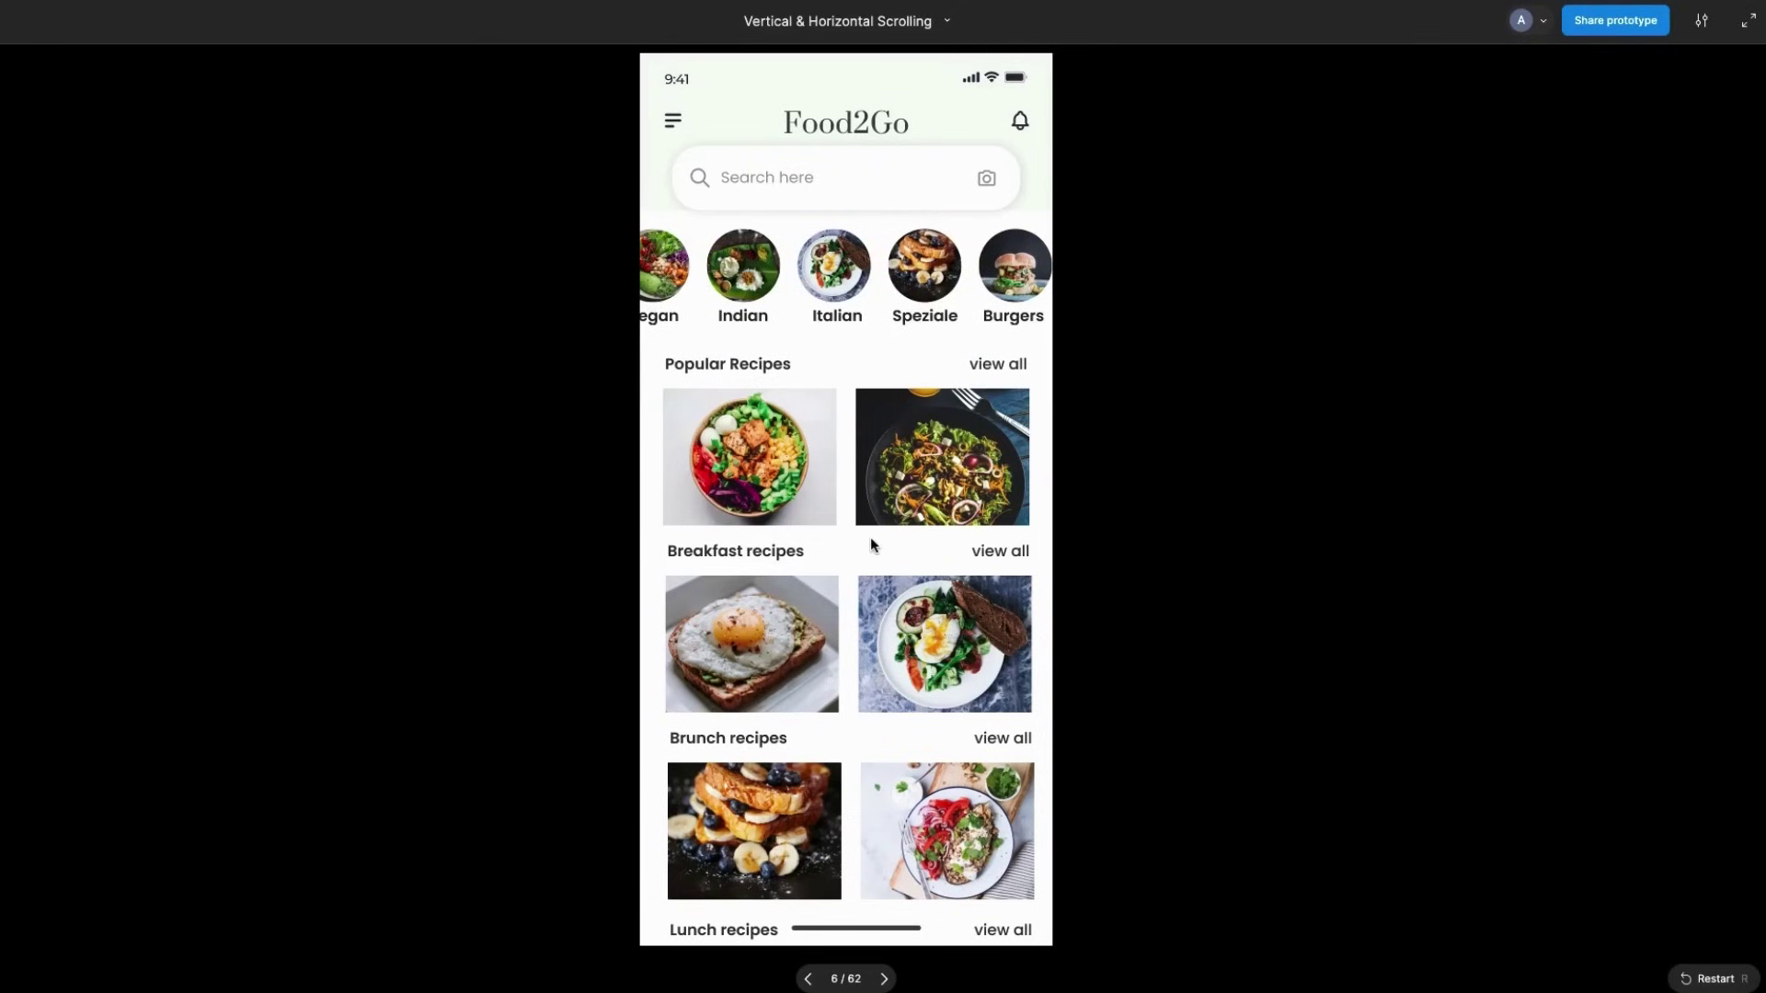
scroll(852, 691, "down", 3)
scroll(877, 567, "up", 3)
scroll(876, 567, "down", 4)
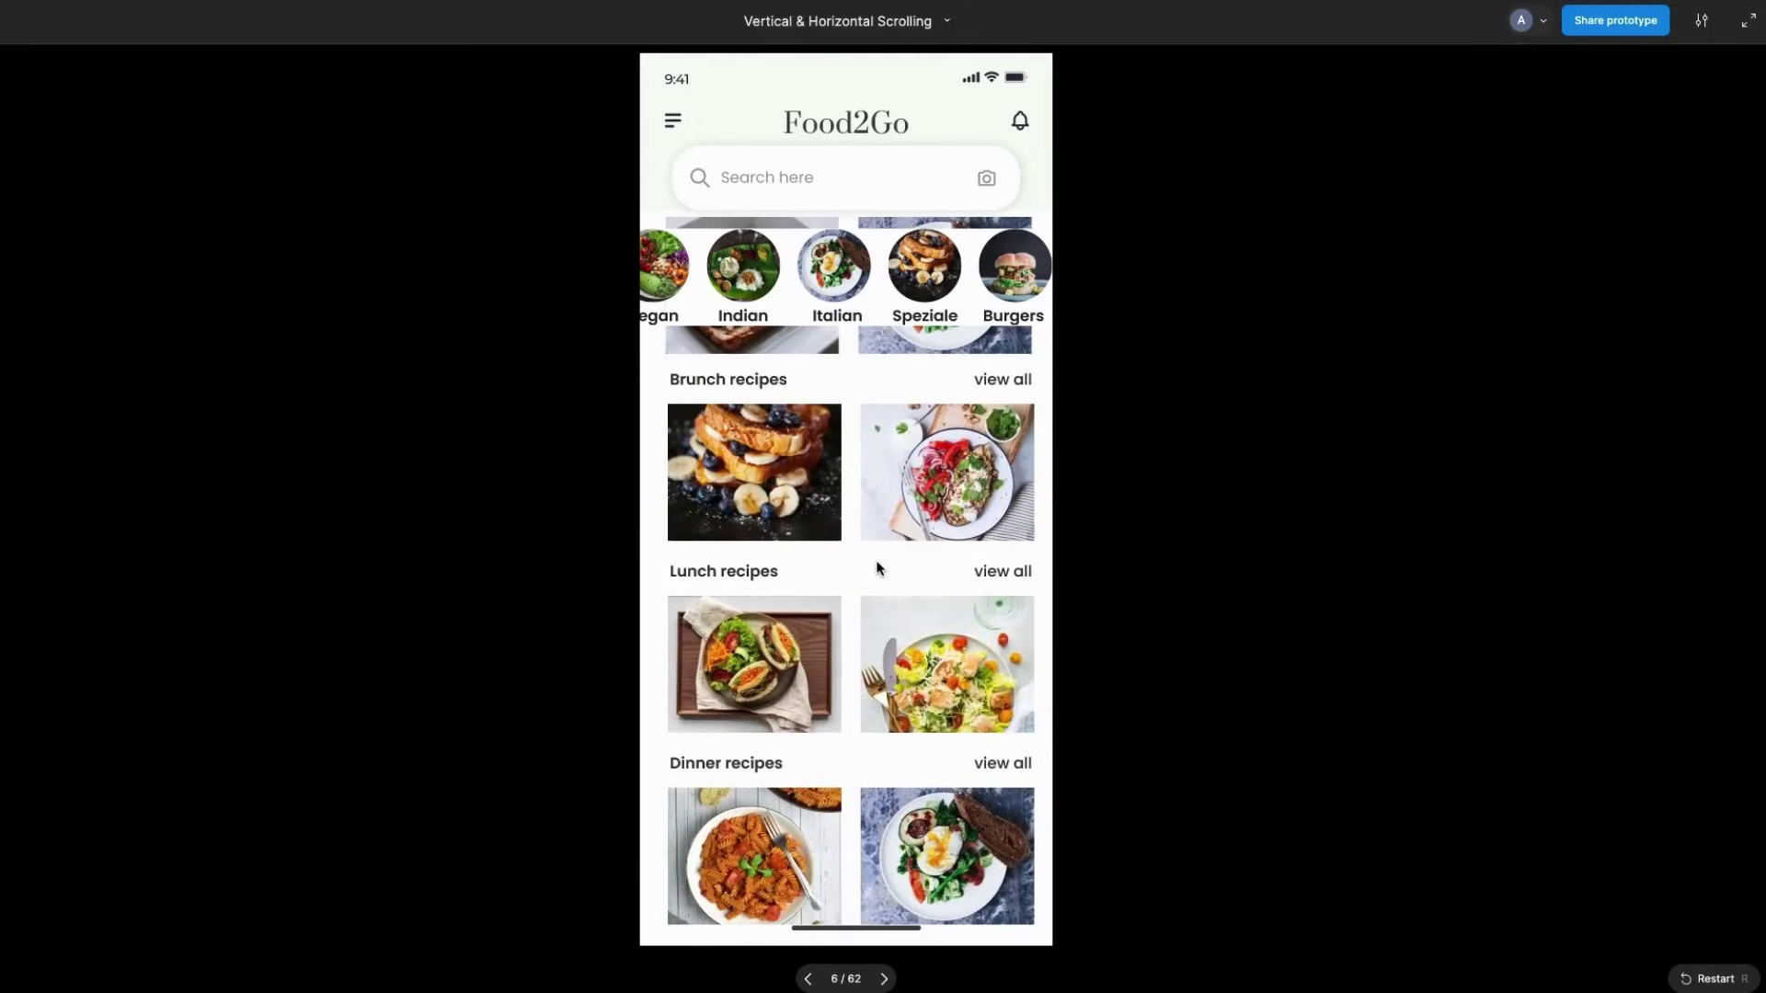
scroll(877, 568, "up", 4)
scroll(876, 568, "down", 4)
scroll(877, 466, "up", 4)
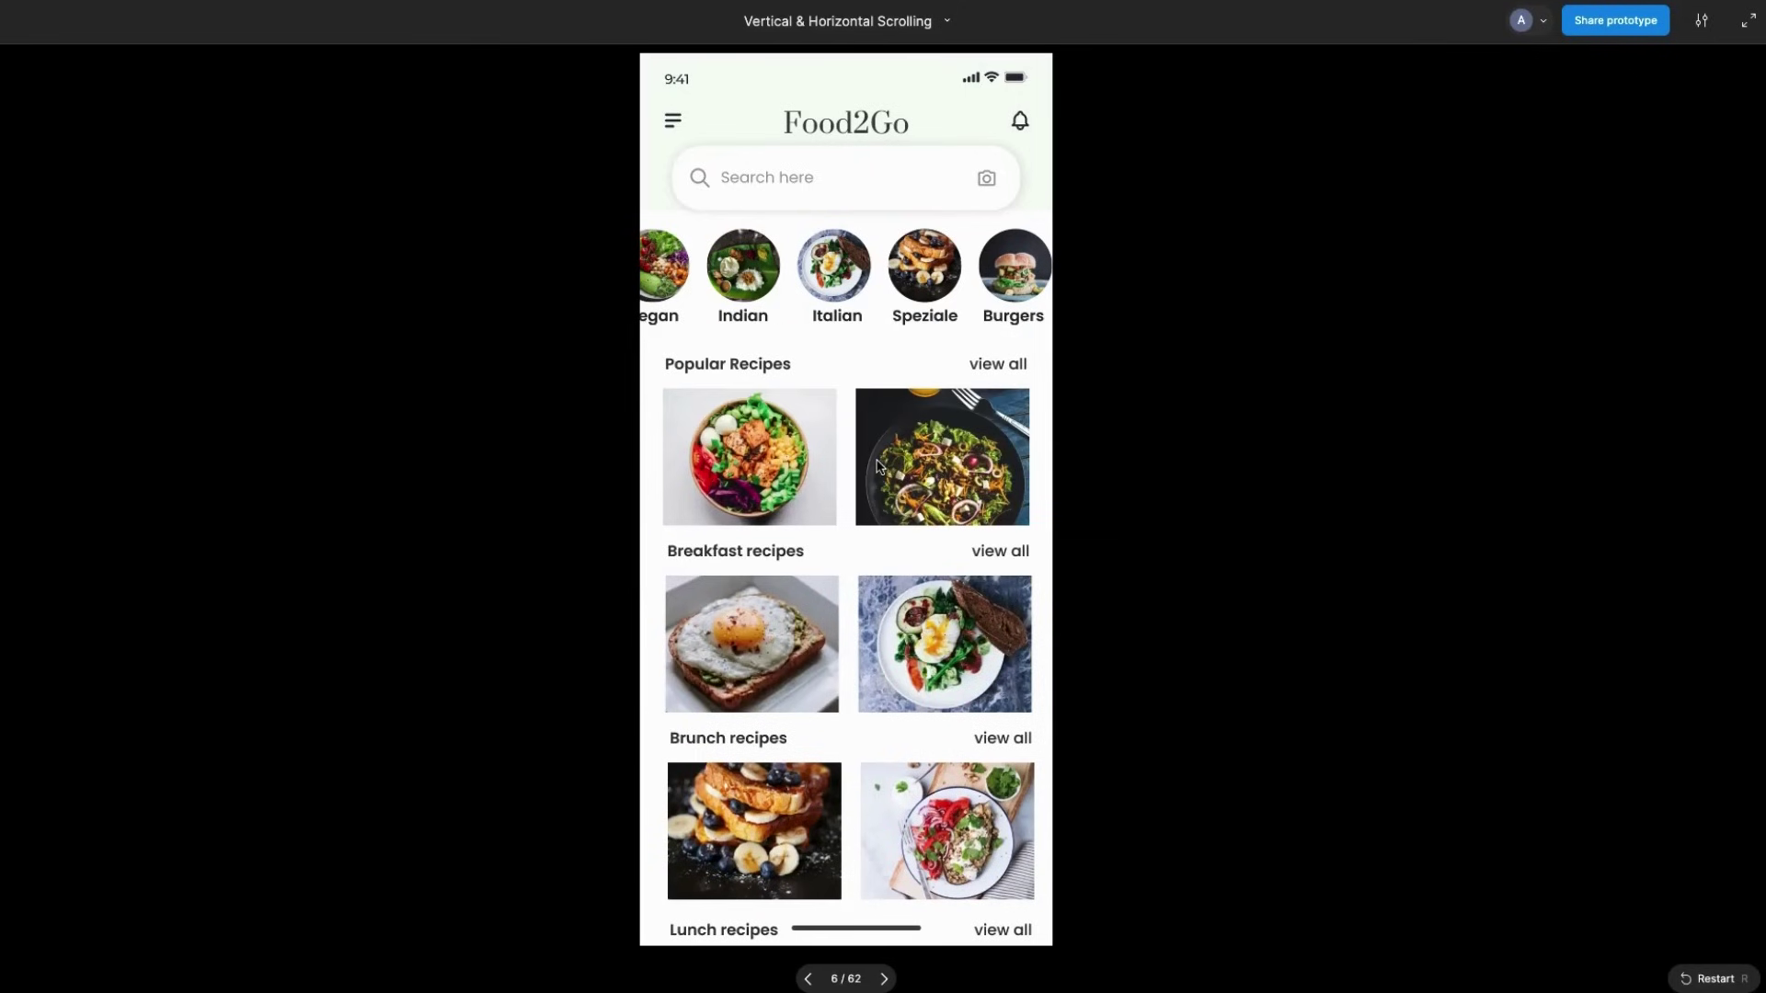
scroll(881, 266, "left", 2)
scroll(882, 267, "right", 2)
scroll(810, 644, "down", 4)
scroll(810, 644, "up", 4)
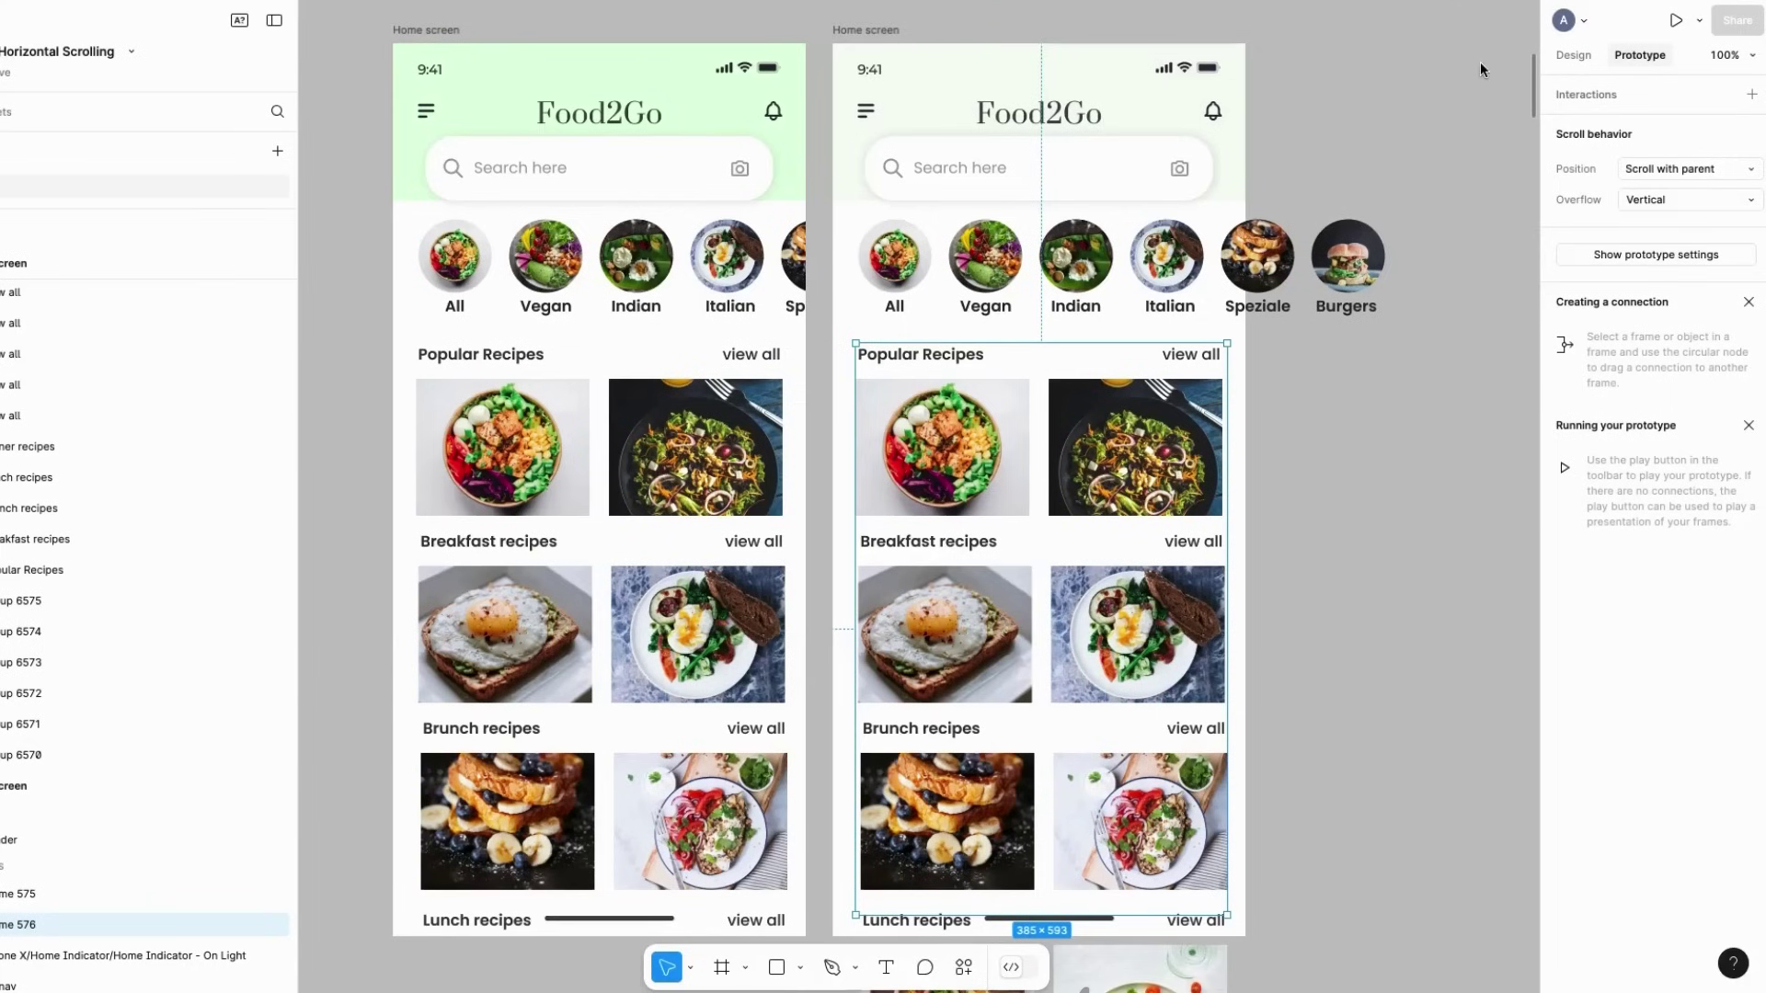
Resize the category row frame to 428 × 133 at X 0, Y 163
left_click(1568, 56)
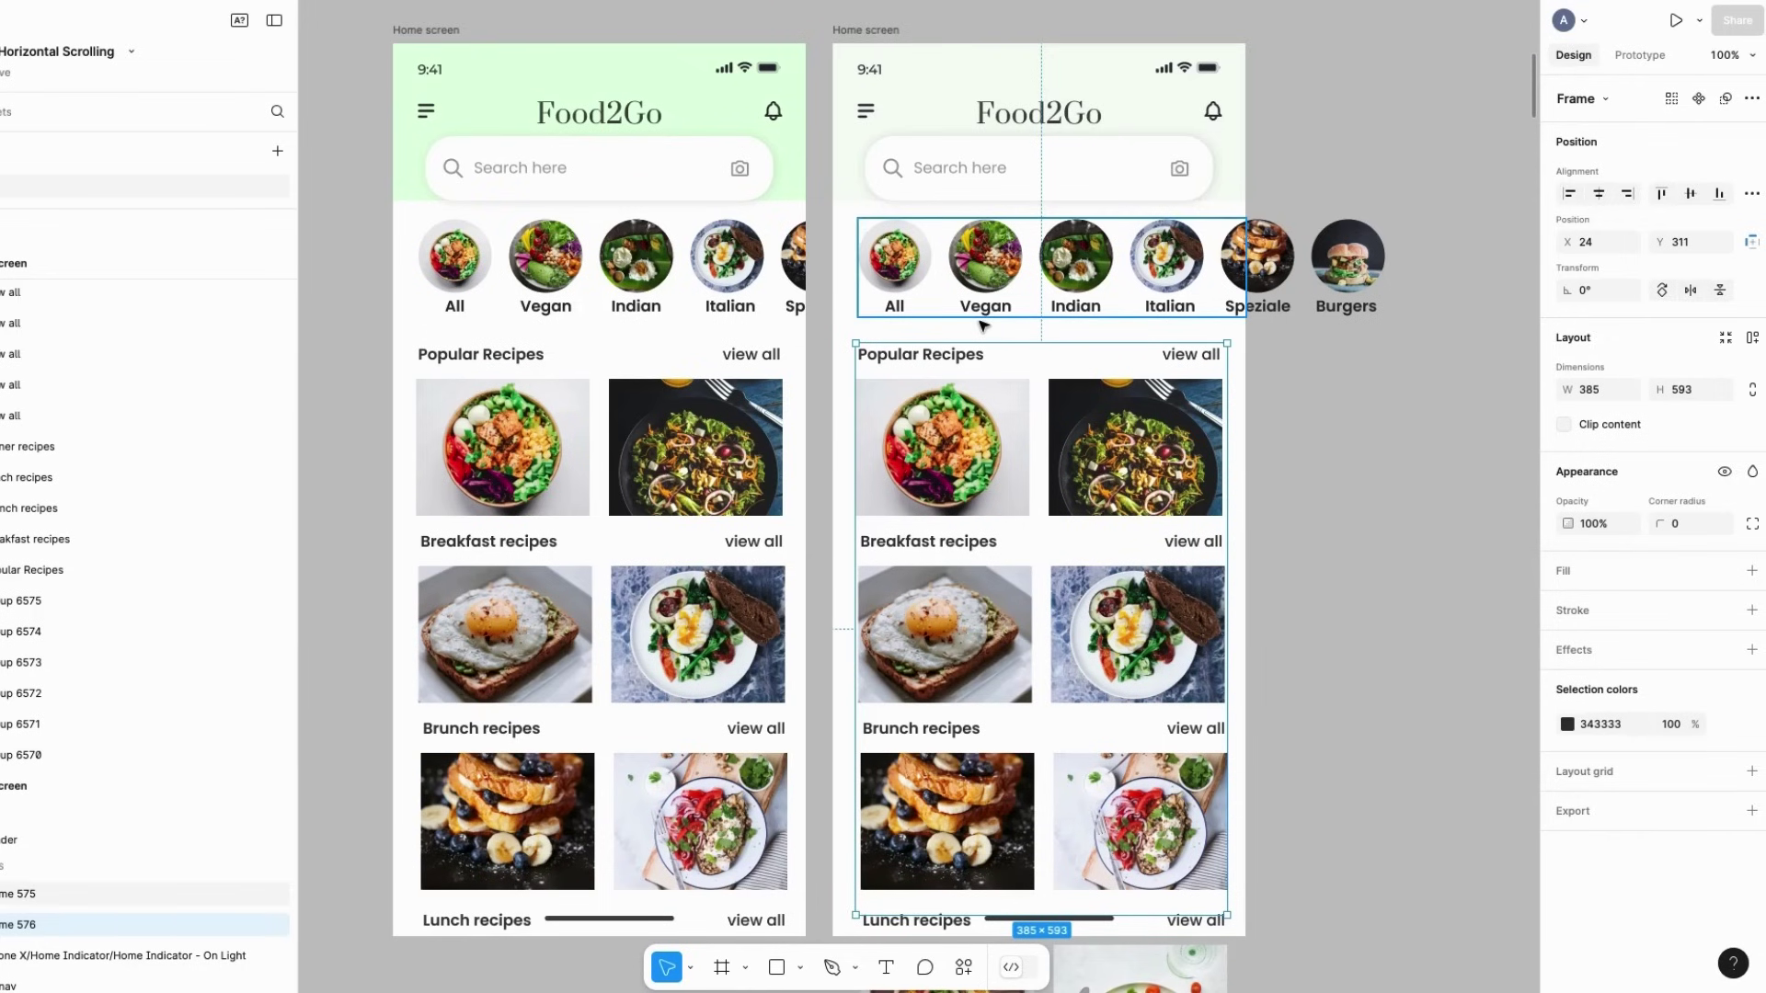
left_click(989, 289)
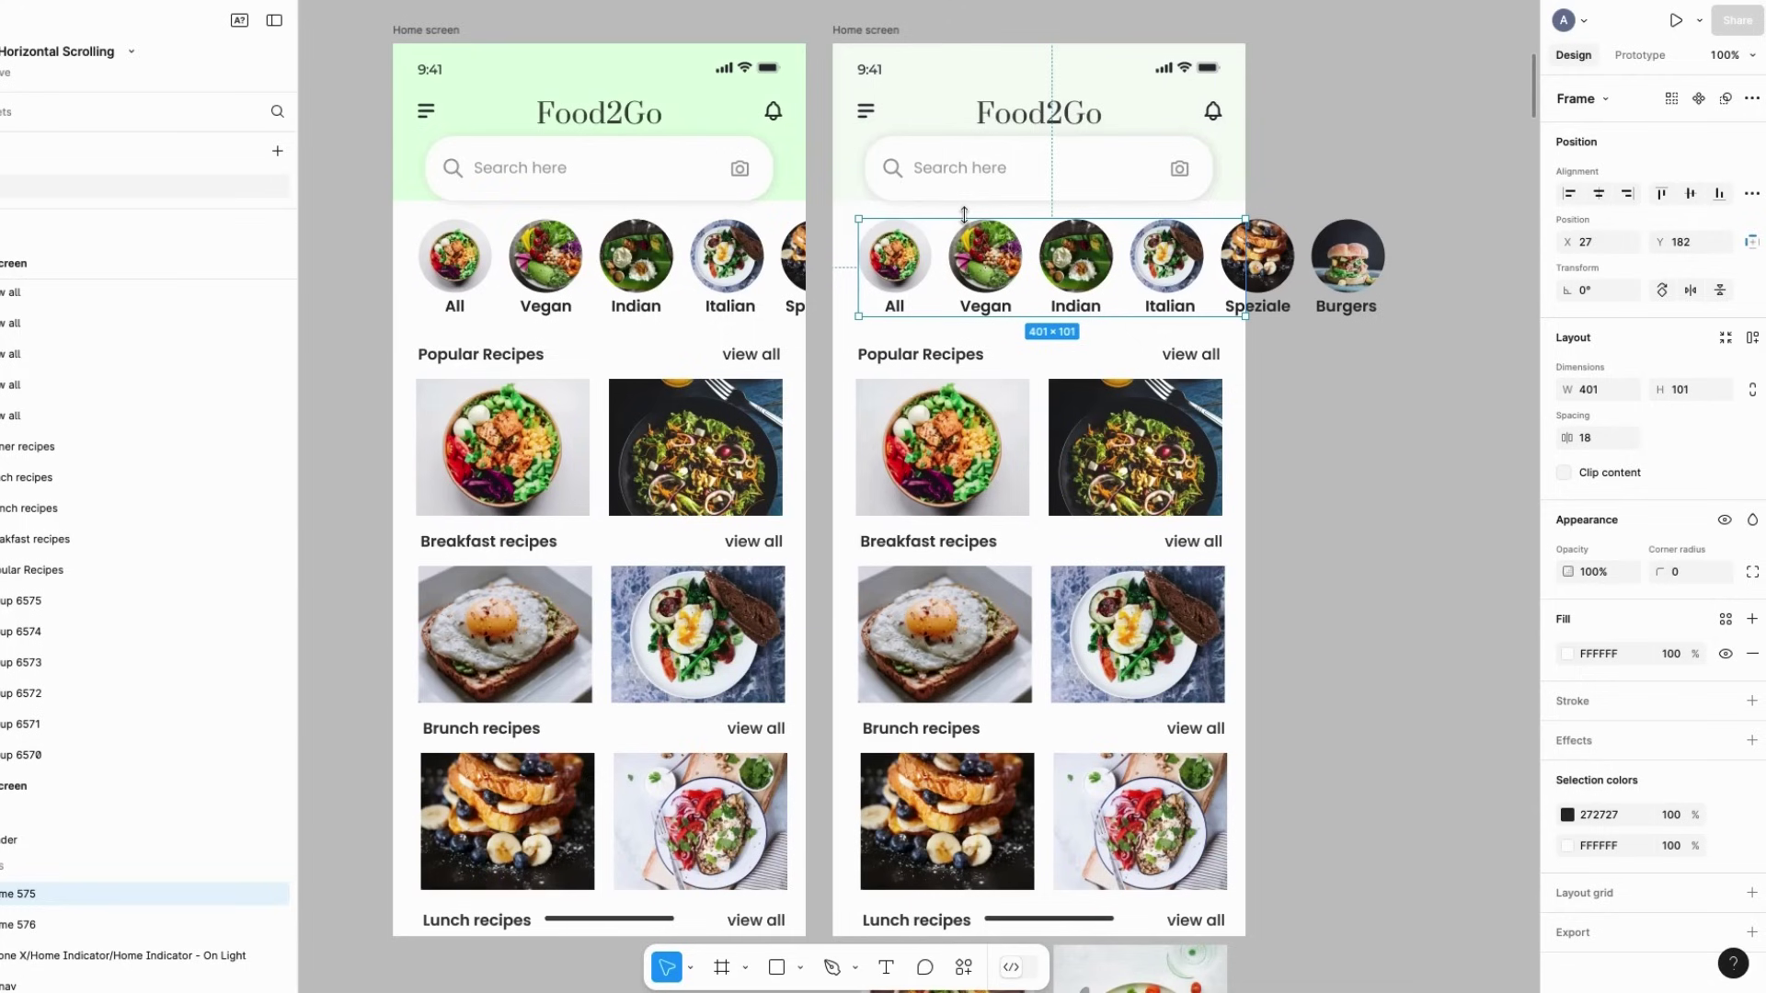
left_click_drag(964, 213, 964, 204)
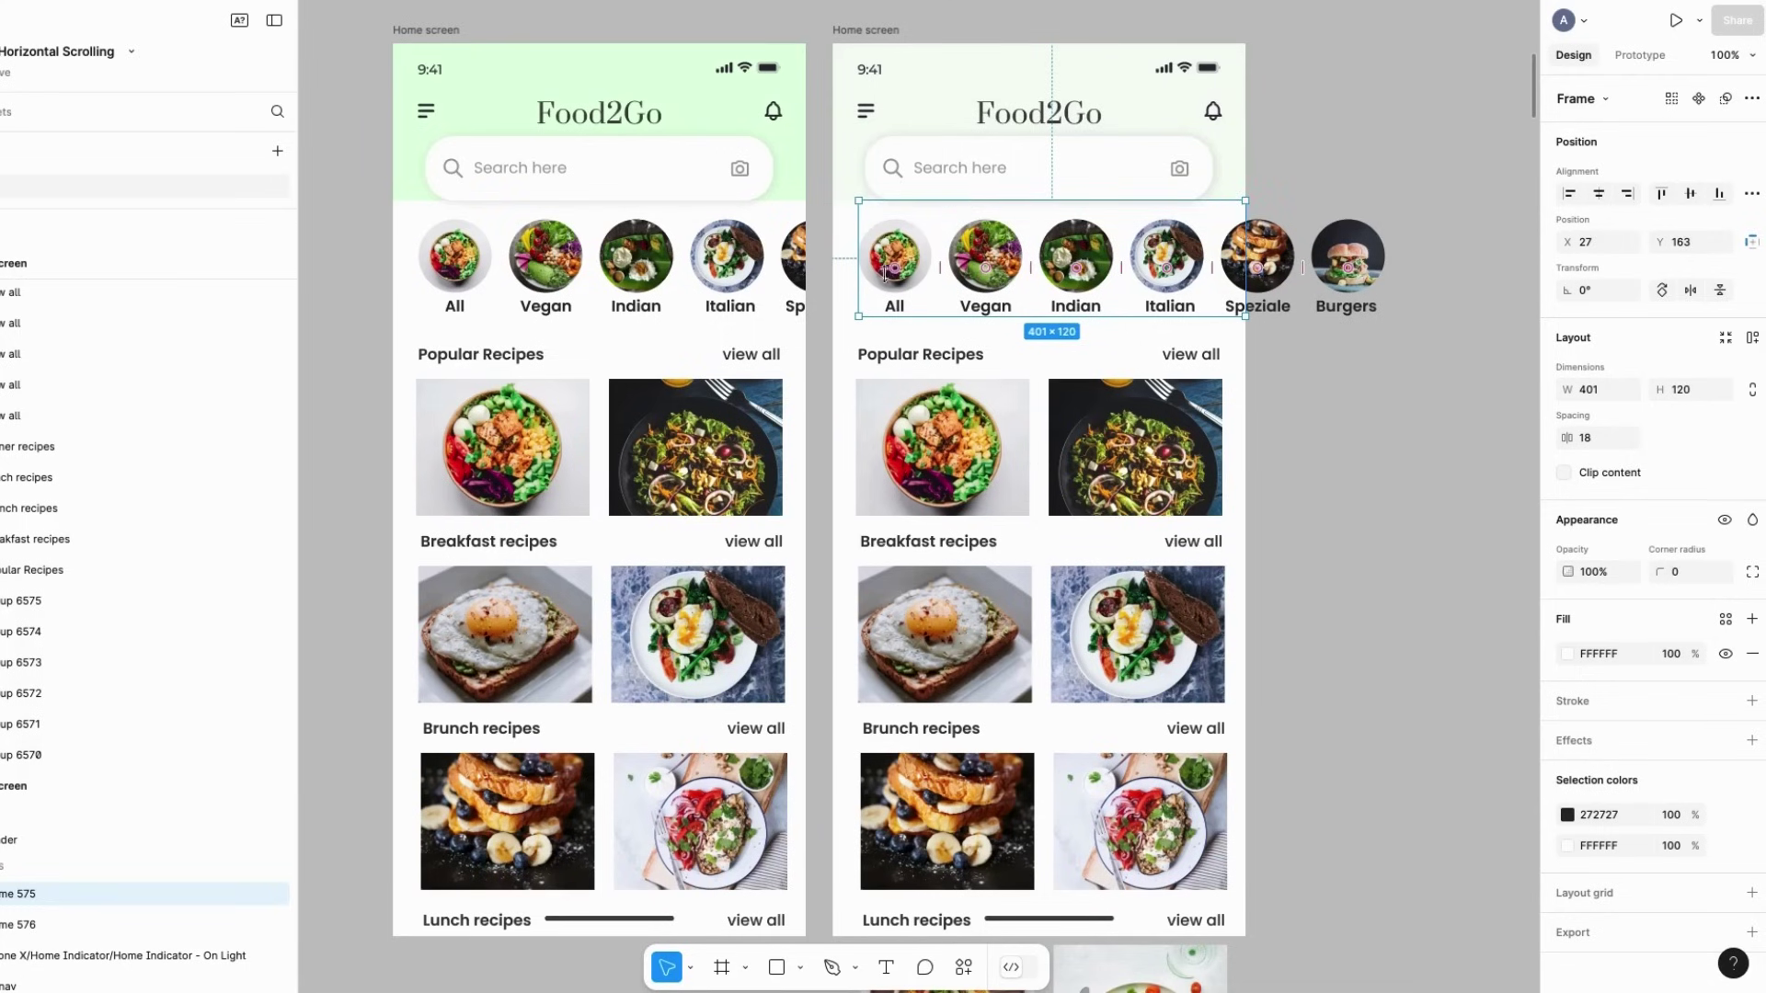
left_click_drag(856, 270, 838, 266)
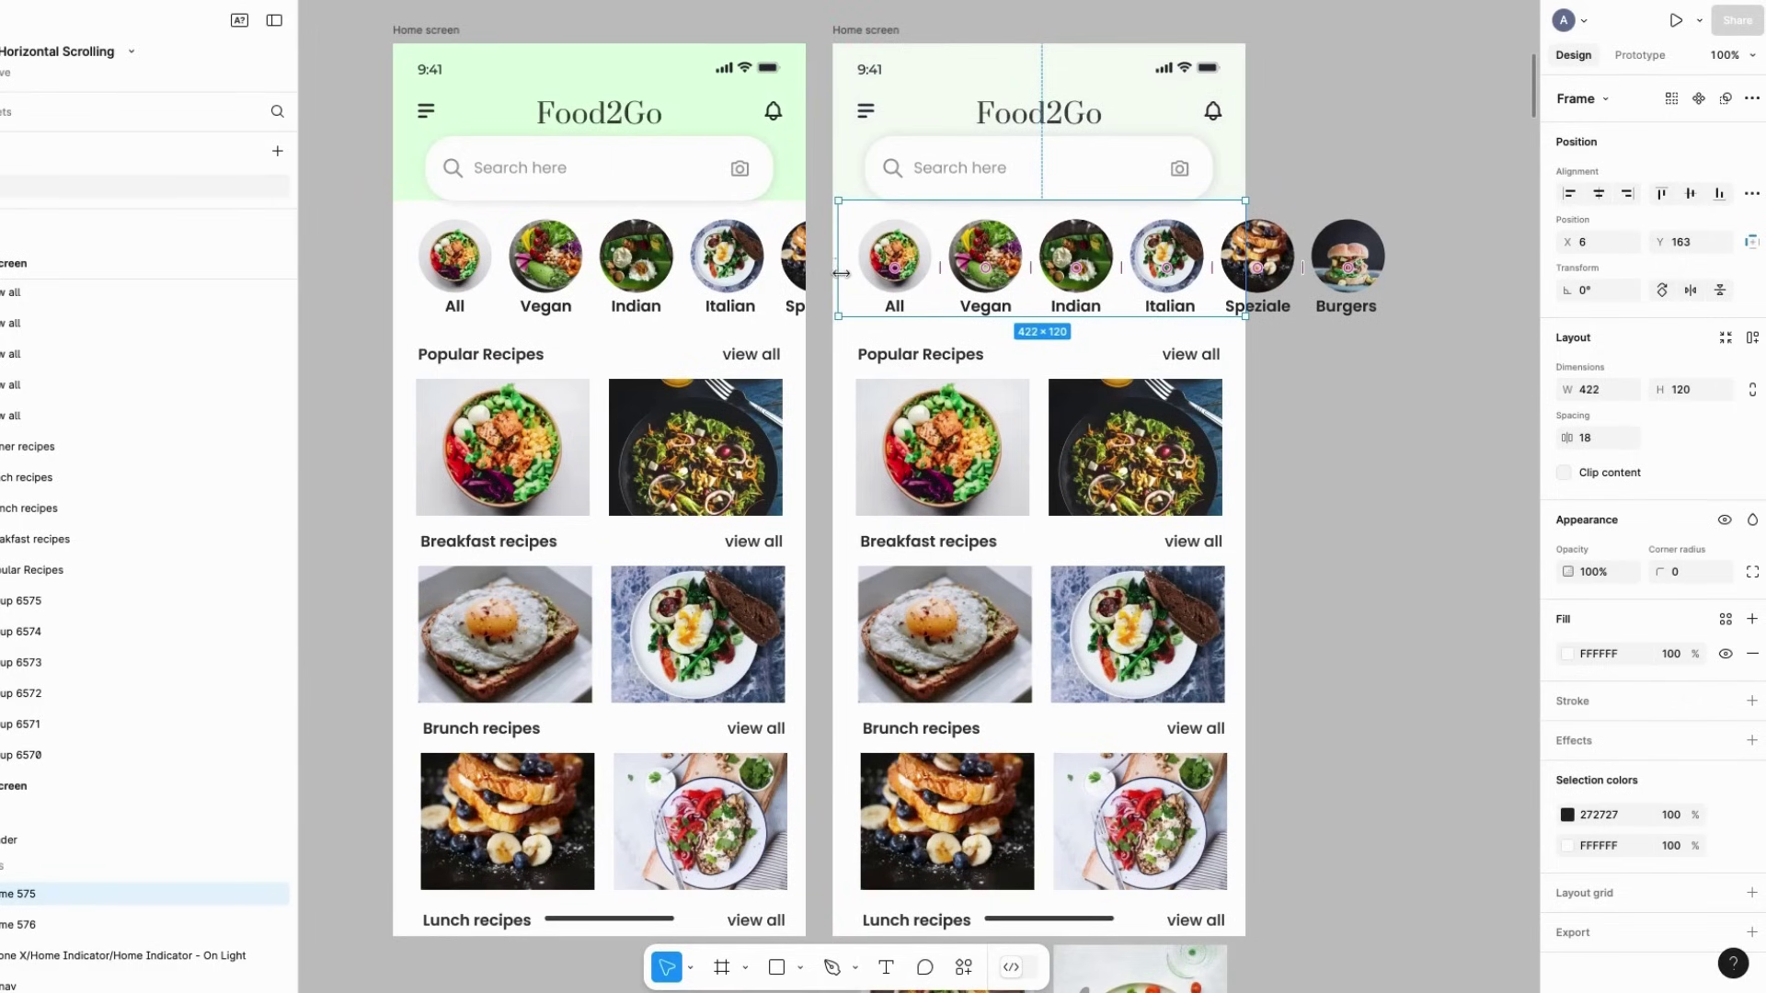
left_click_drag(833, 271, 829, 271)
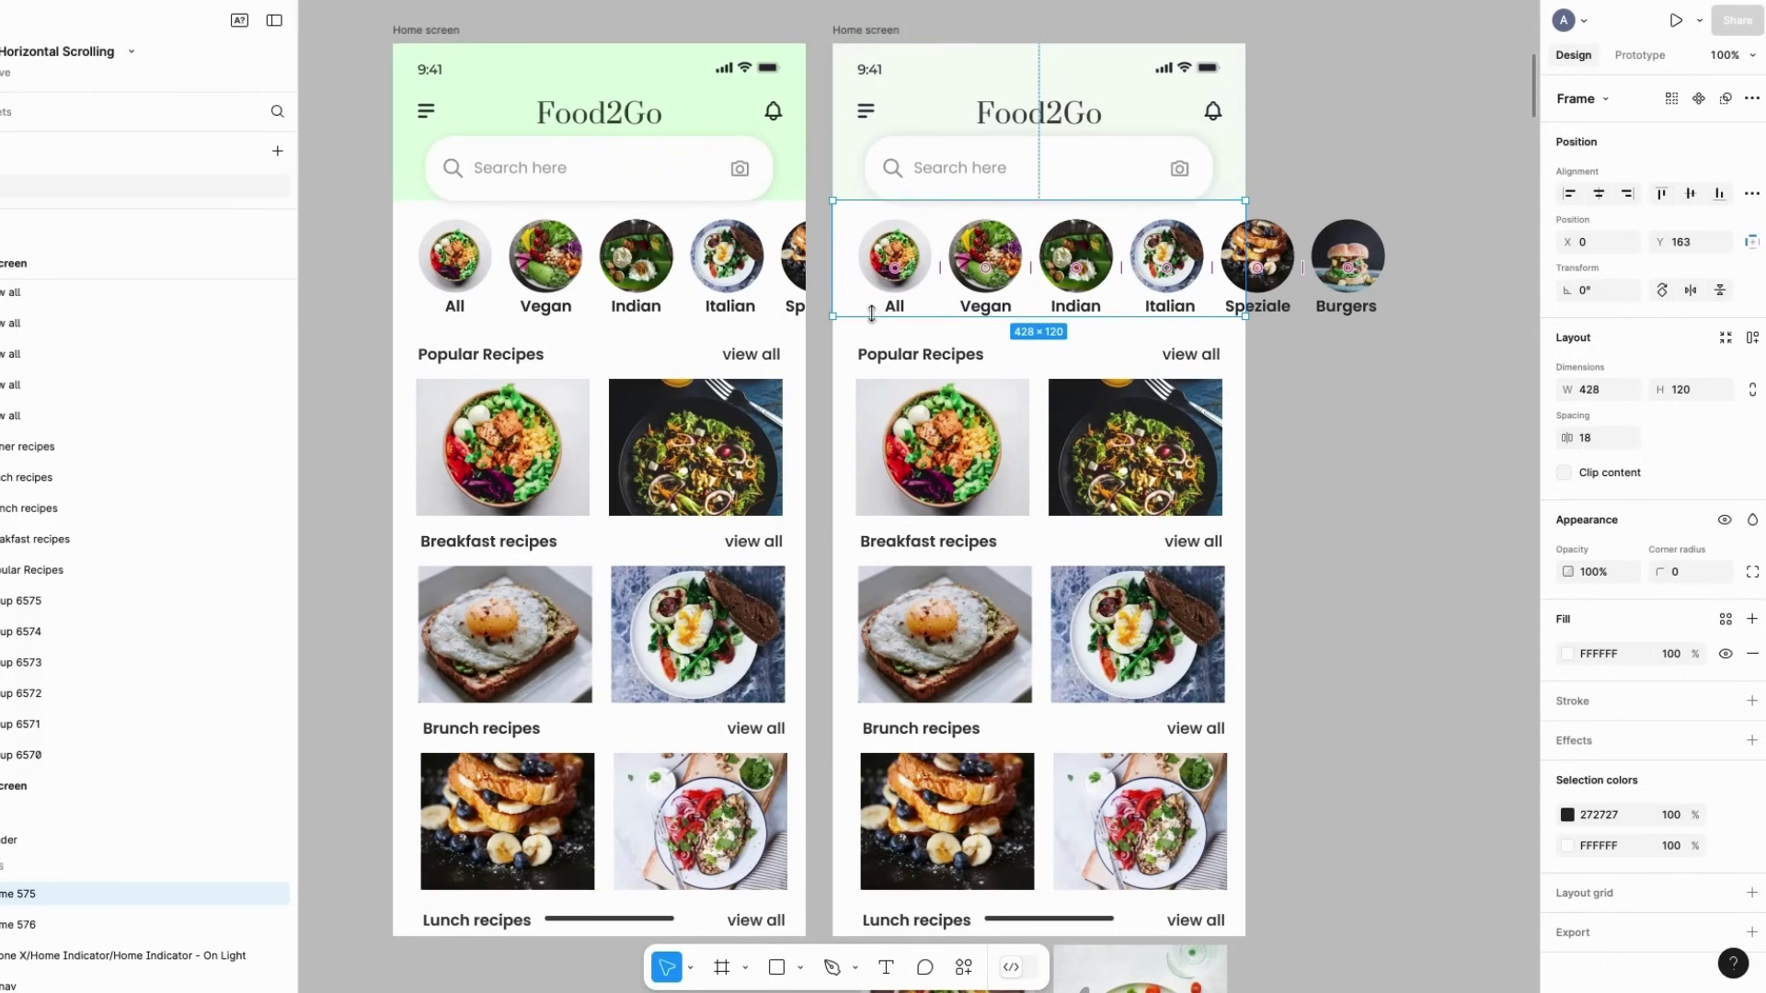
left_click_drag(871, 315, 871, 333)
left_click_drag(872, 332, 872, 328)
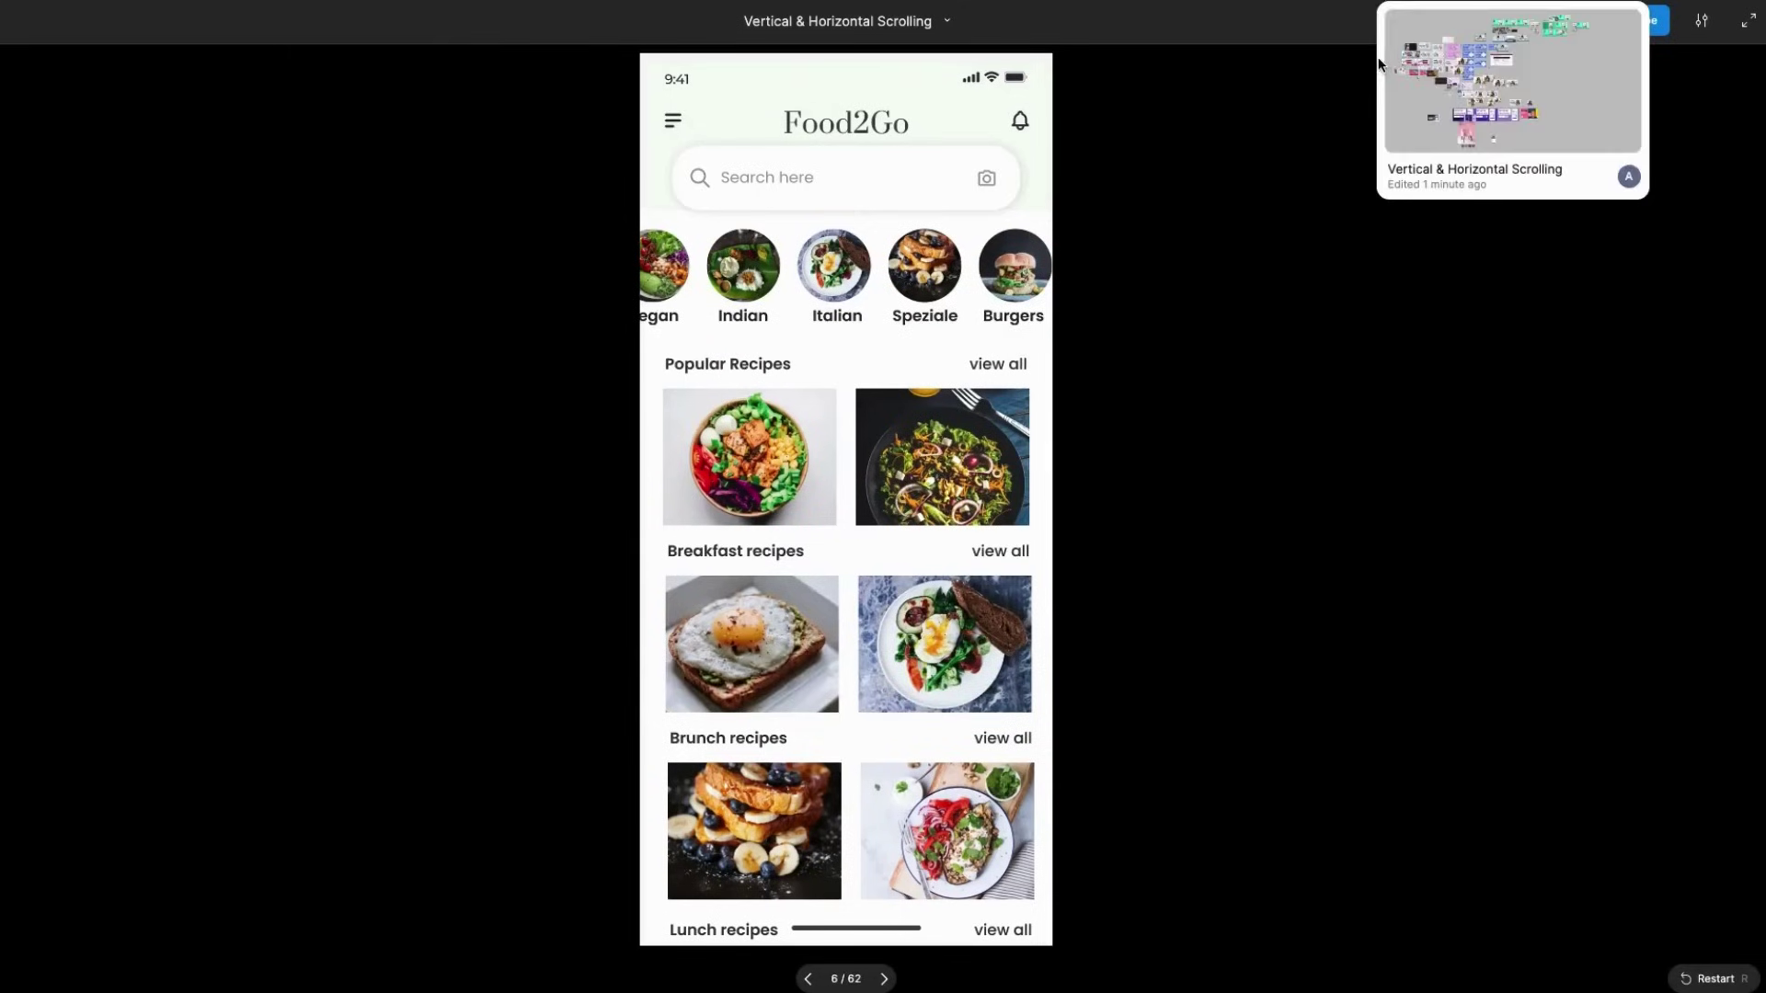
In the preview, scroll recipes vertically and the categories sideways to Burgers
scroll(953, 729, "down", 4)
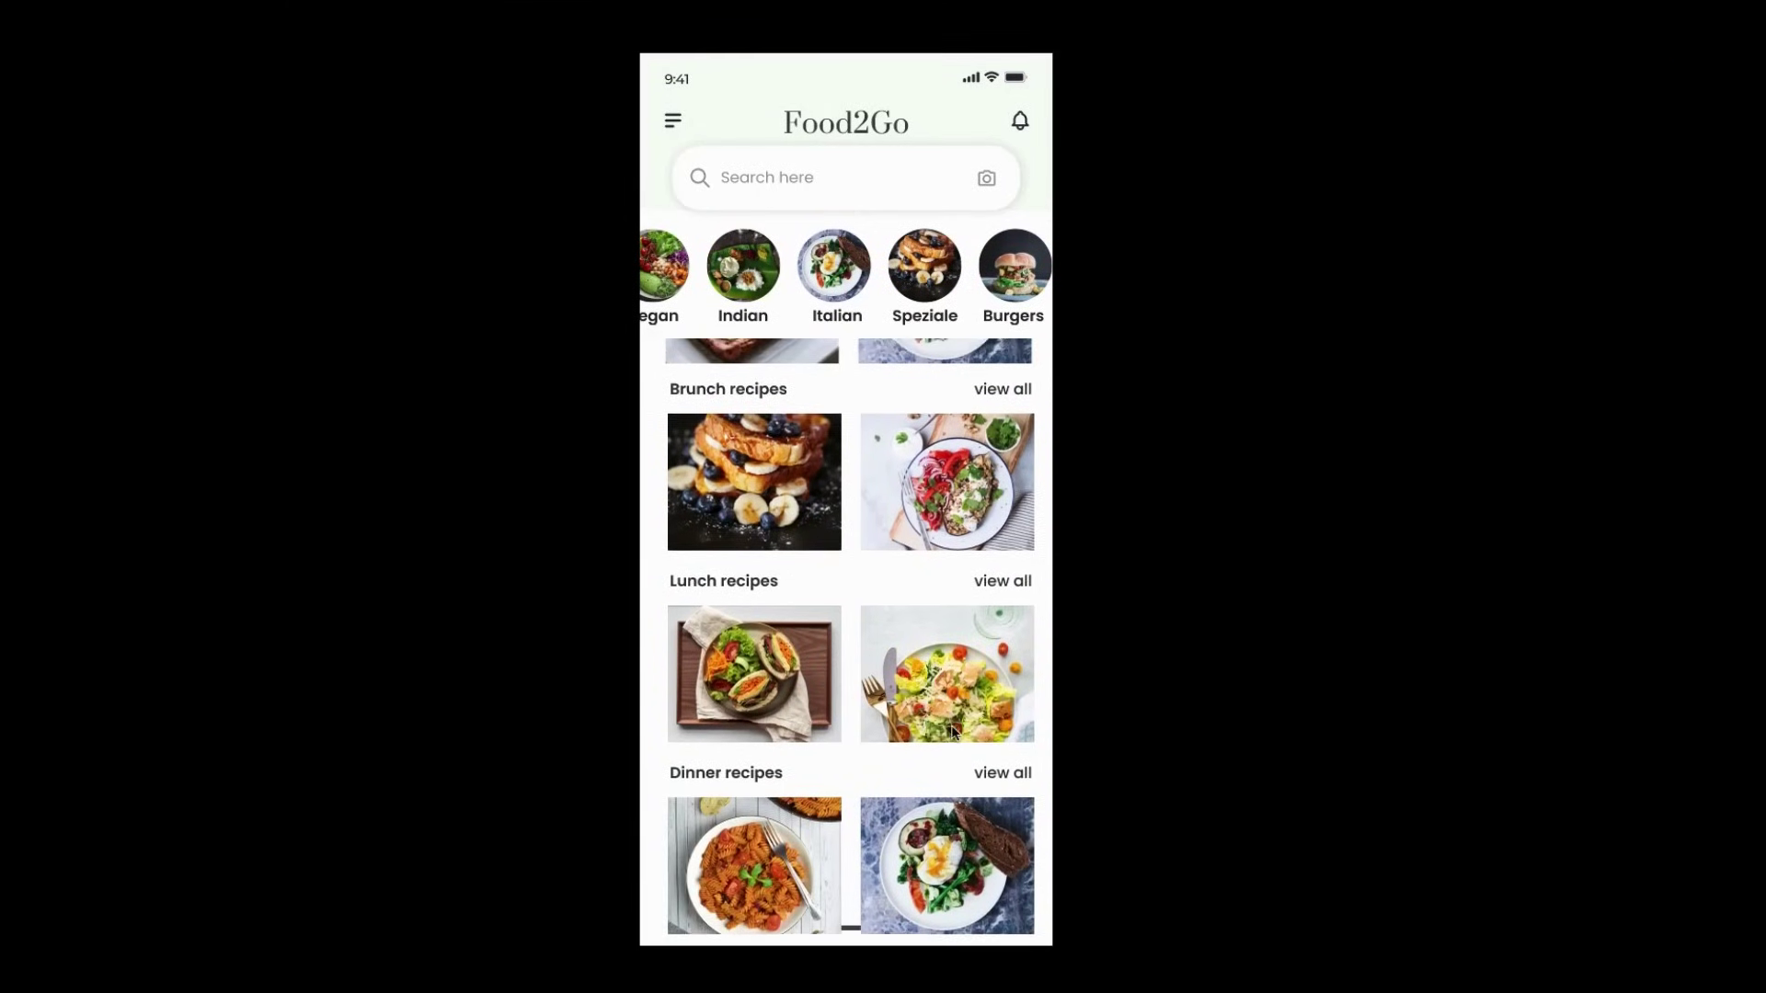
scroll(951, 725, "up", 4)
scroll(951, 724, "down", 4)
scroll(954, 731, "up", 4)
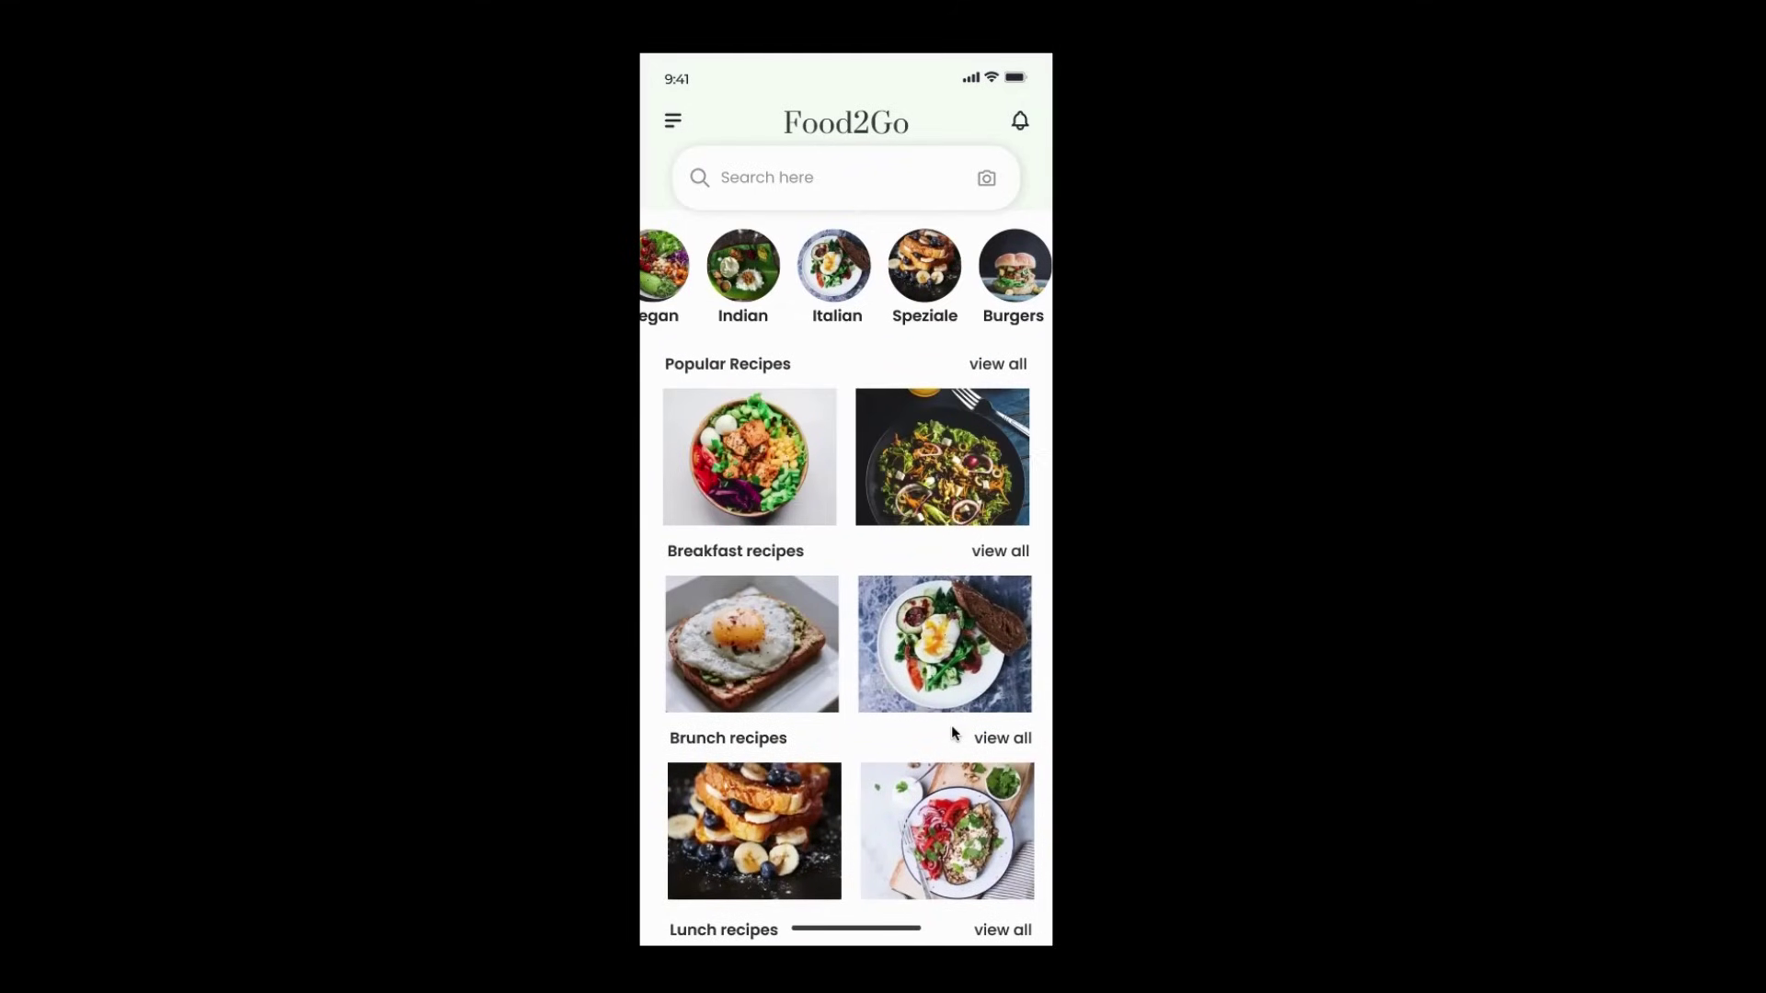
scroll(840, 304, "left", 3)
scroll(840, 305, "right", 3)
scroll(840, 304, "left", 3)
scroll(840, 305, "right", 3)
scroll(840, 304, "left", 3)
scroll(840, 305, "right", 3)
scroll(839, 304, "left", 3)
scroll(840, 305, "right", 3)
scroll(840, 305, "left", 3)
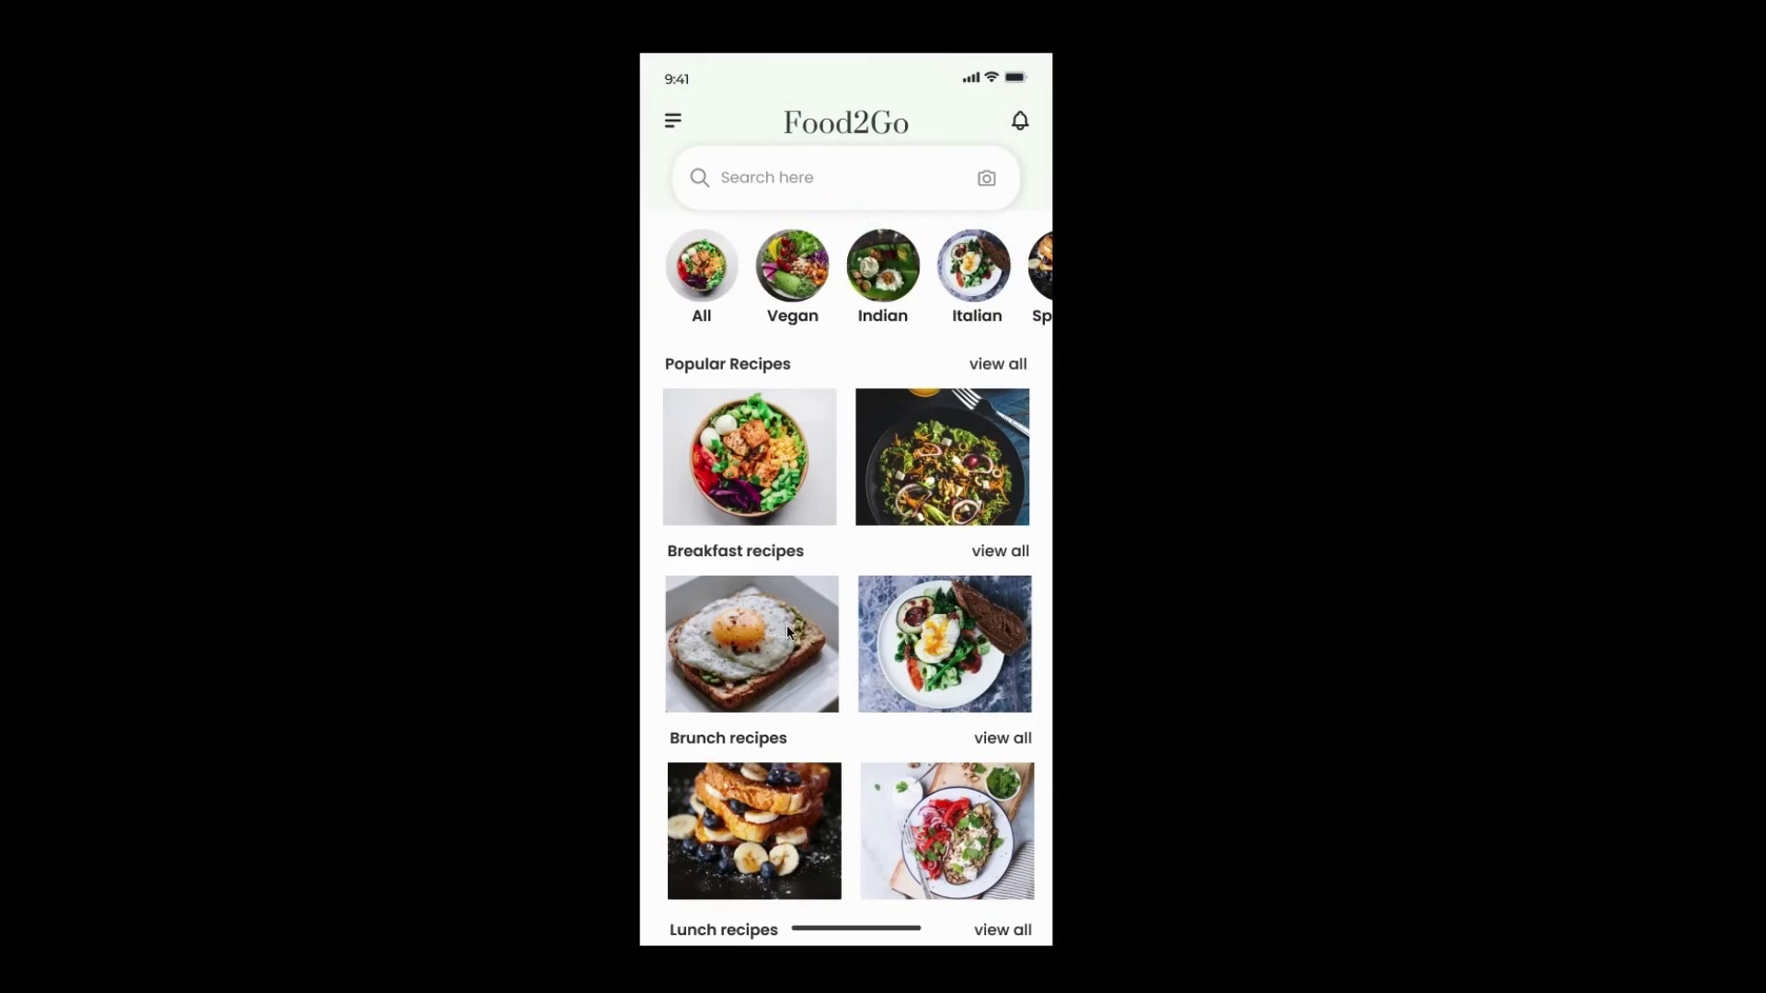
scroll(786, 626, "down", 5)
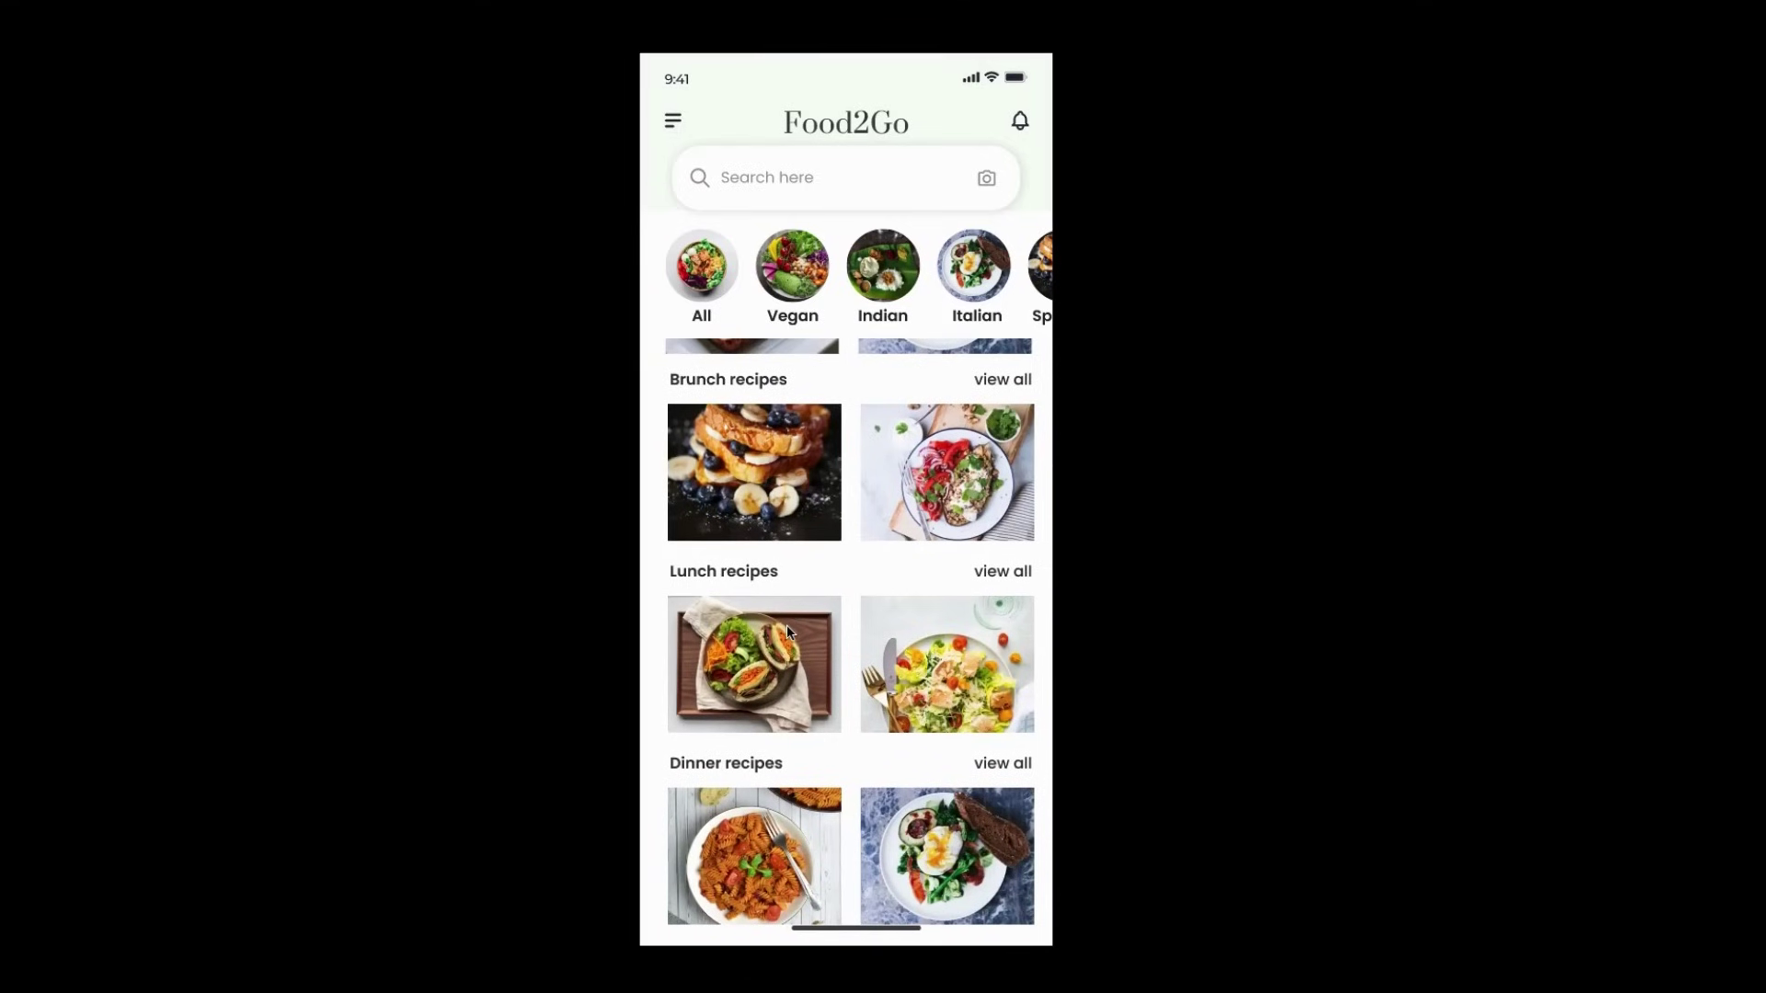
scroll(786, 625, "up", 5)
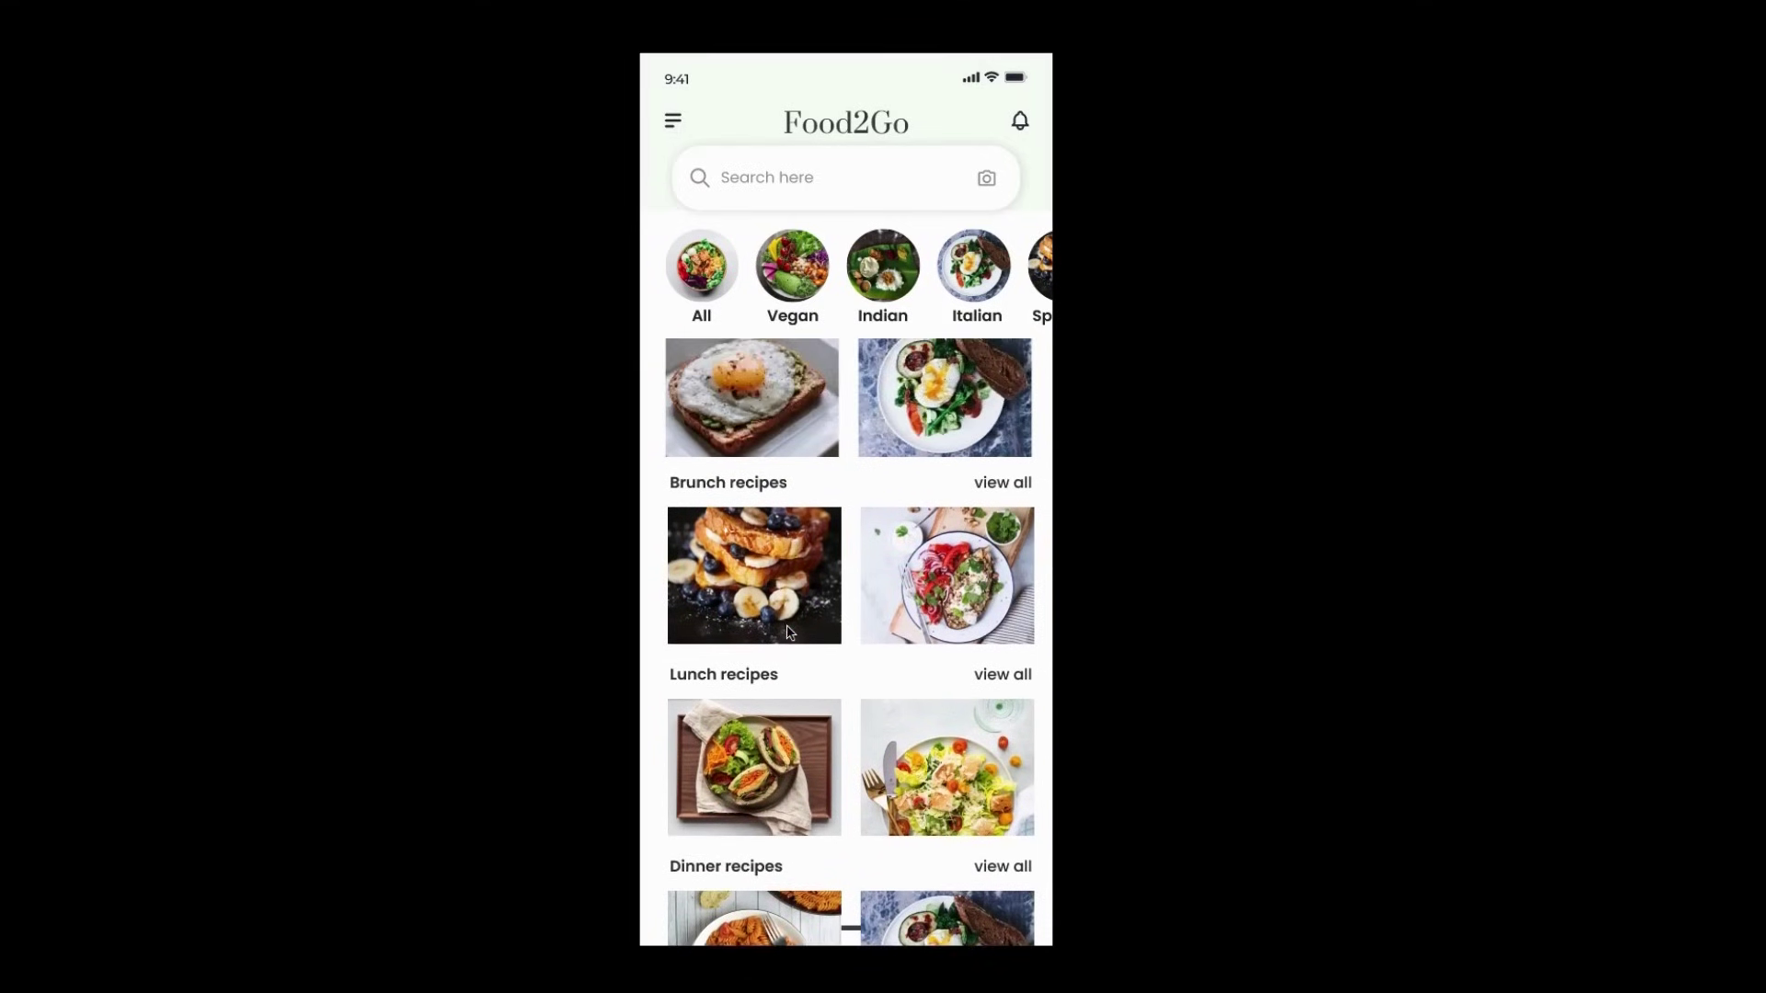
scroll(865, 270, "right", 3)
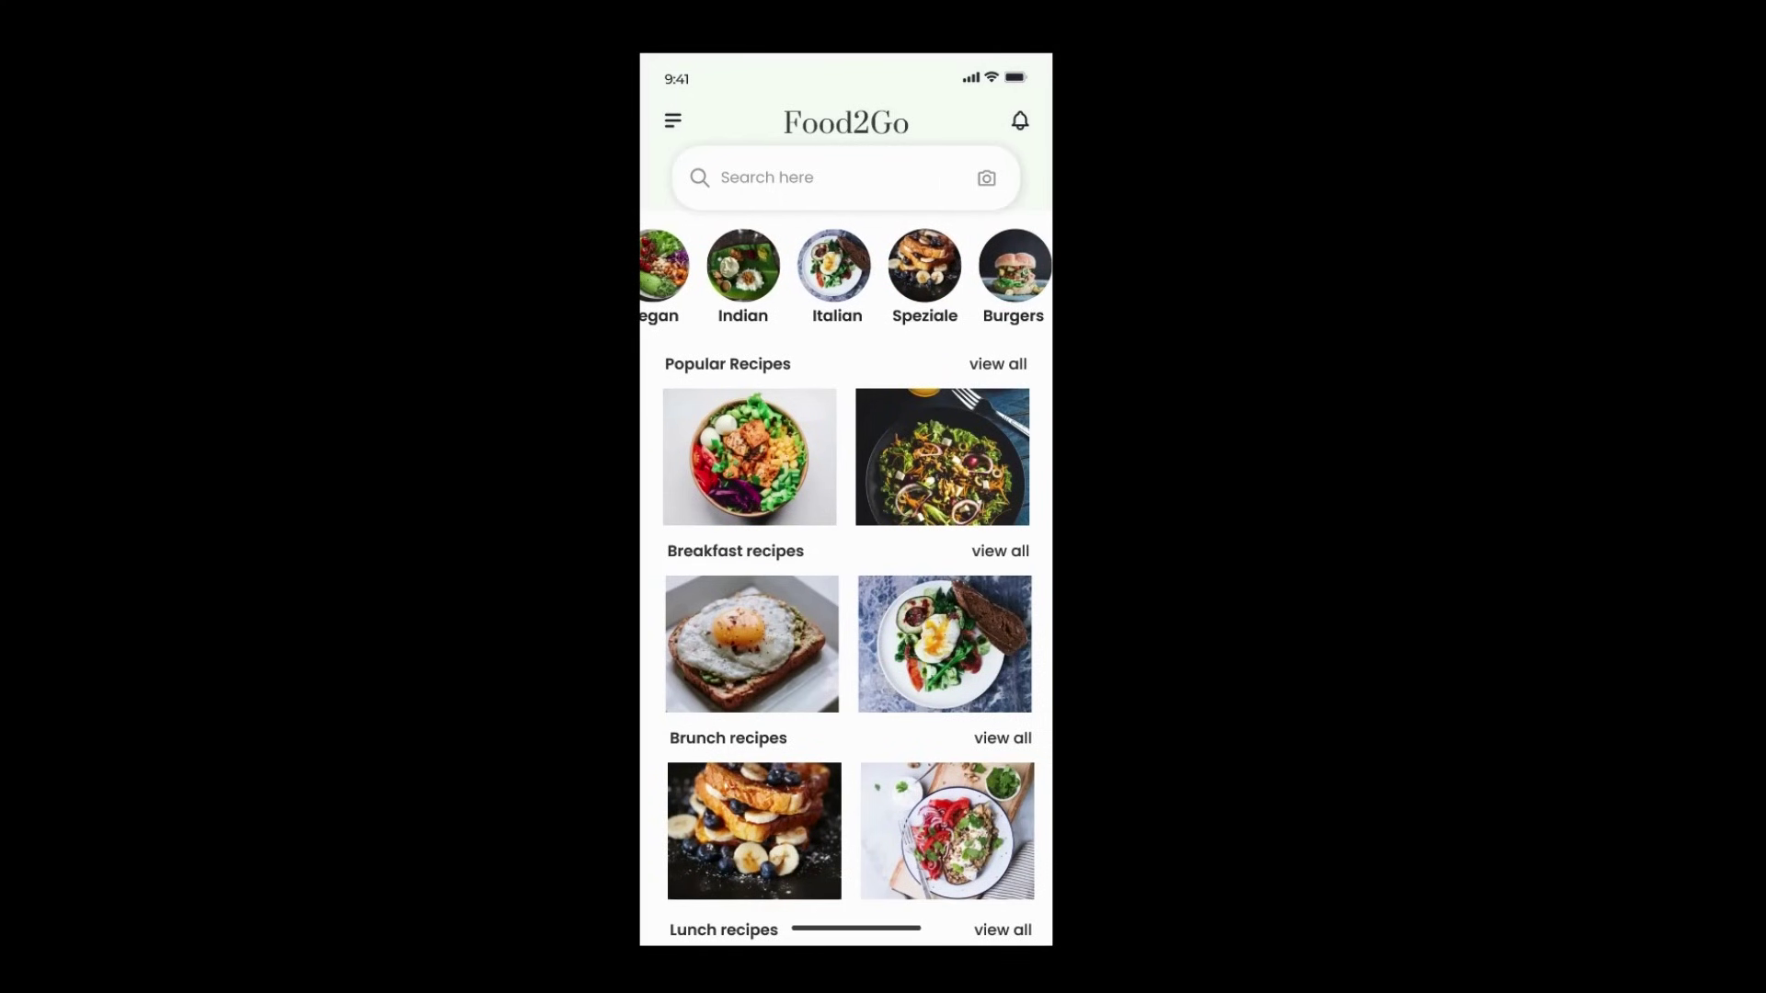
scroll(901, 736, "down", 4)
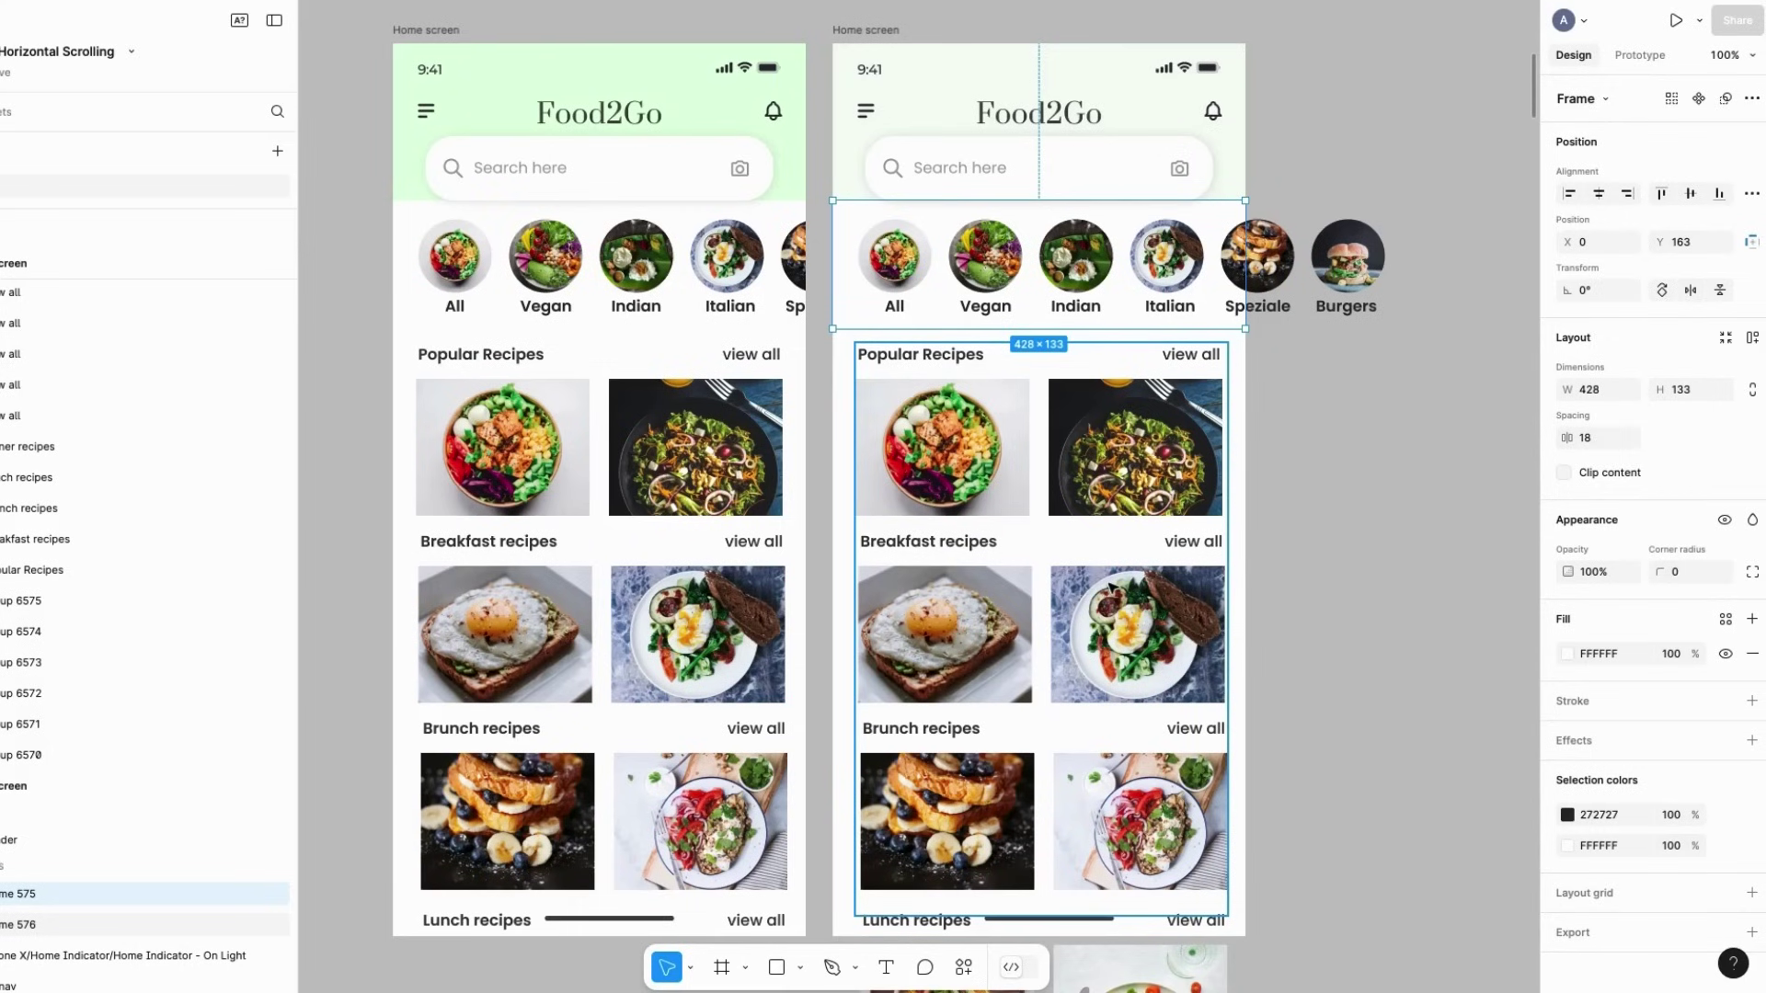